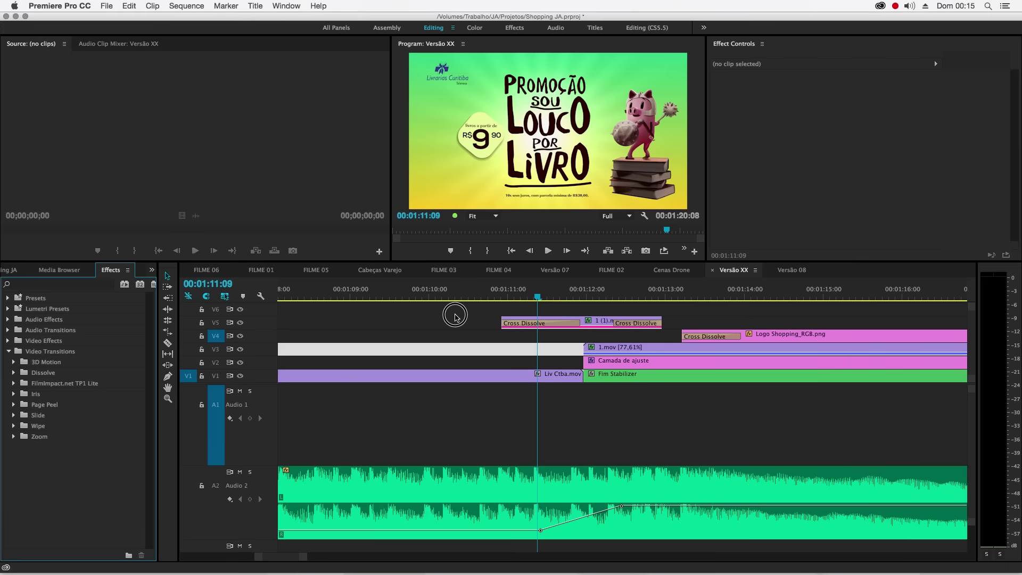
Step: Select the V5 clip 1 (1).mov with both Cross Dissolves and delete them
{"action": "left_click_drag", "start_coordinate": [439, 319], "coordinate": [594, 328]}
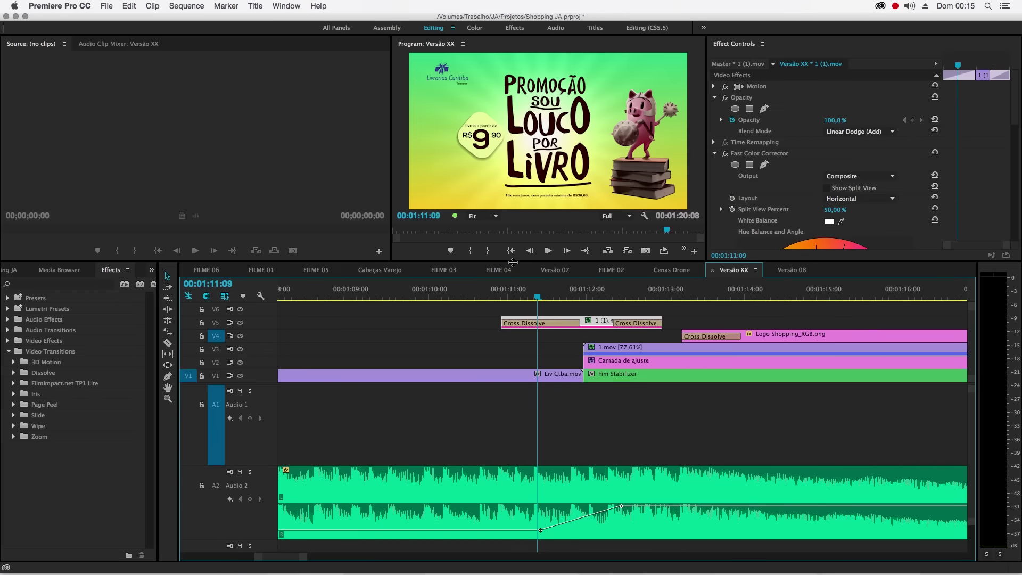
{"action": "left_click_drag", "start_coordinate": [513, 263], "coordinate": [514, 314]}
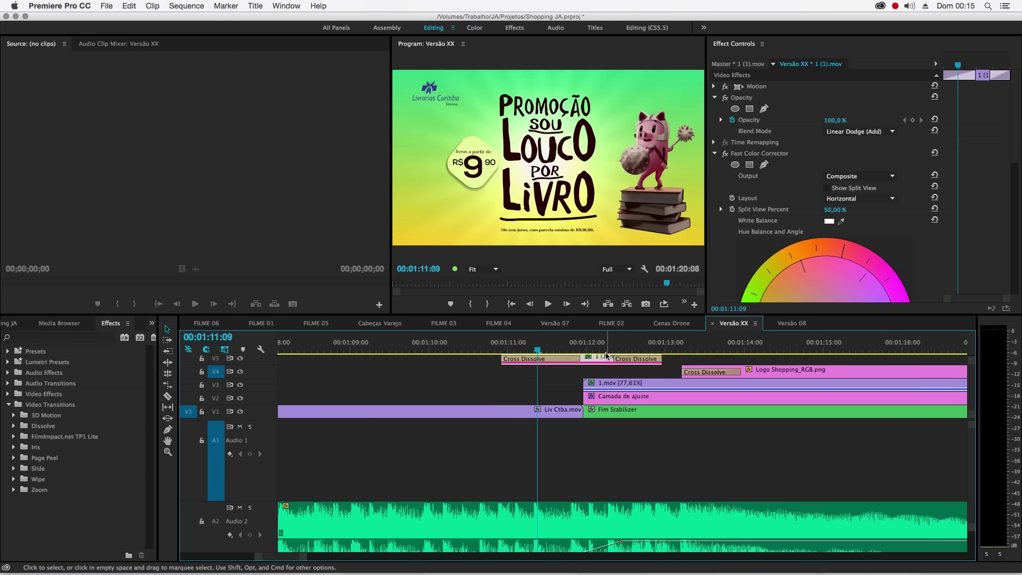
{"action": "key", "text": "Delete"}
Step: Scrub and zoom the timeline around the cut at 00:01:12:11 and the logo section
{"action": "left_click_drag", "start_coordinate": [569, 346], "coordinate": [535, 350]}
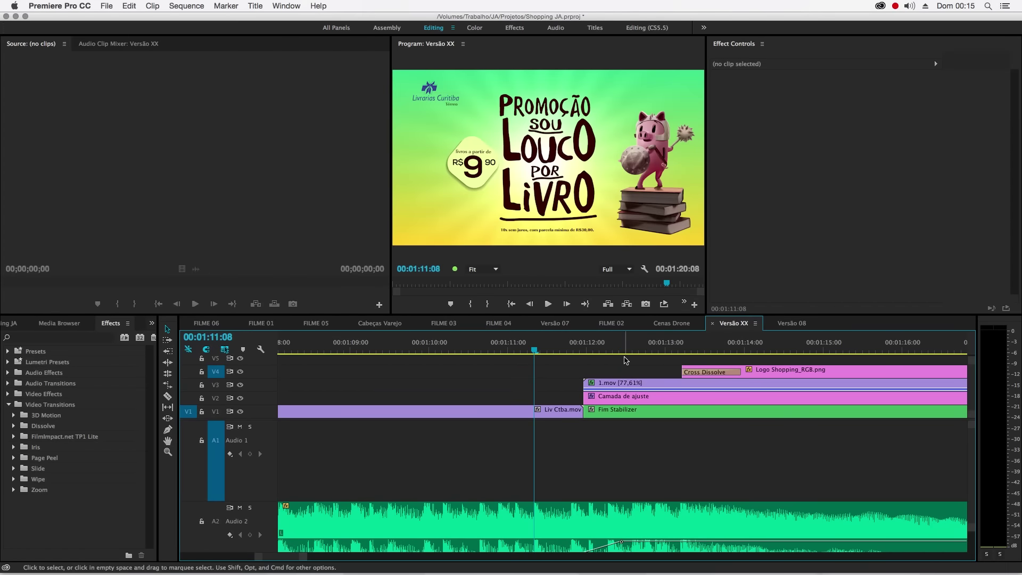
{"action": "left_click", "coordinate": [623, 349]}
{"action": "key", "text": "minus"}
{"action": "key", "text": "minus"}
{"action": "left_click", "coordinate": [697, 370]}
{"action": "left_click_drag", "start_coordinate": [644, 349], "coordinate": [617, 361]}
{"action": "key", "text": "equal"}
{"action": "key", "text": "equal"}
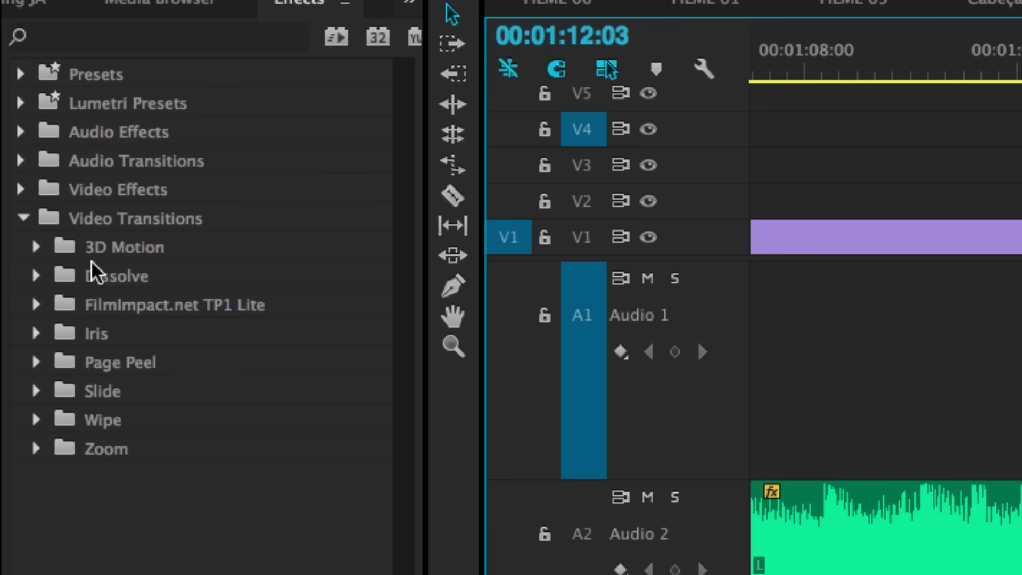
{"action": "left_click", "coordinate": [85, 223]}
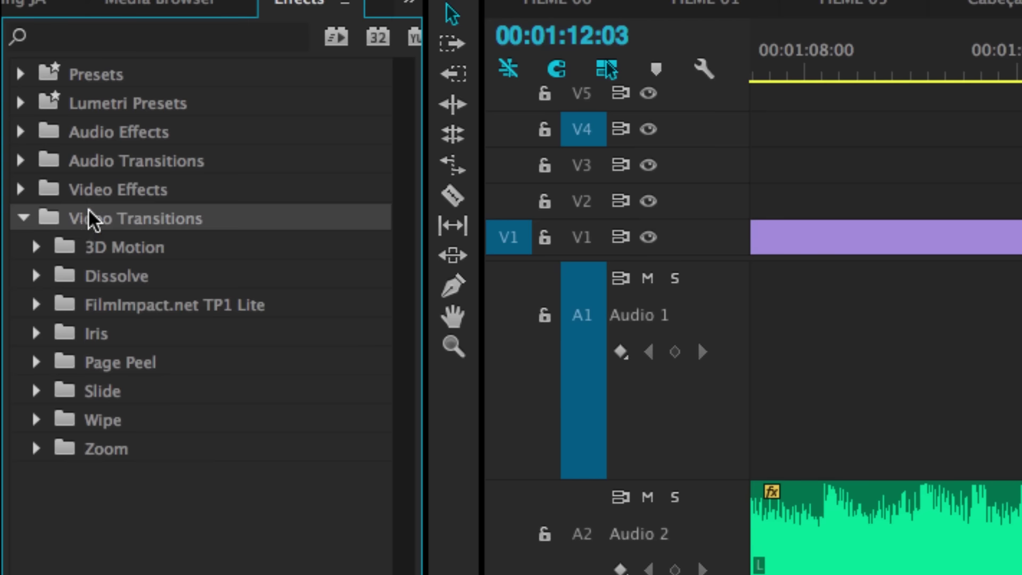
{"action": "left_click", "coordinate": [73, 162]}
{"action": "left_click", "coordinate": [22, 160]}
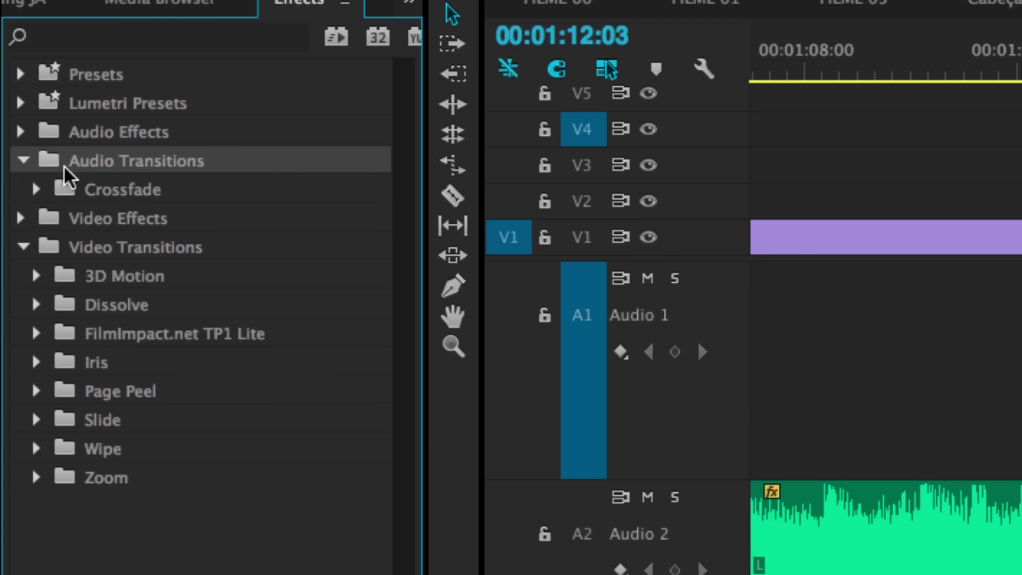
{"action": "left_click", "coordinate": [66, 190]}
{"action": "left_click", "coordinate": [37, 190]}
{"action": "left_click", "coordinate": [134, 220]}
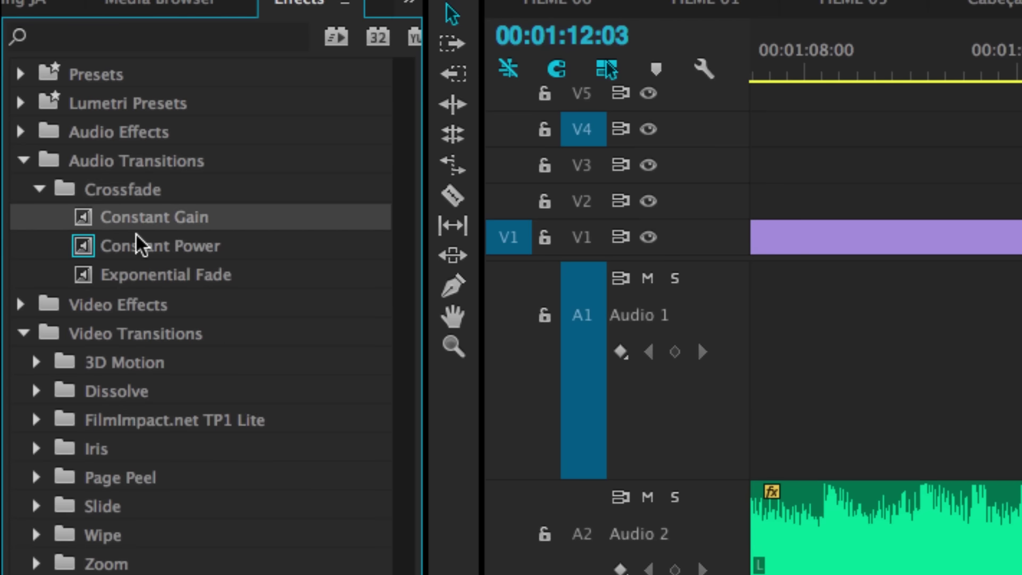
{"action": "left_click", "coordinate": [140, 246]}
{"action": "left_click", "coordinate": [141, 274]}
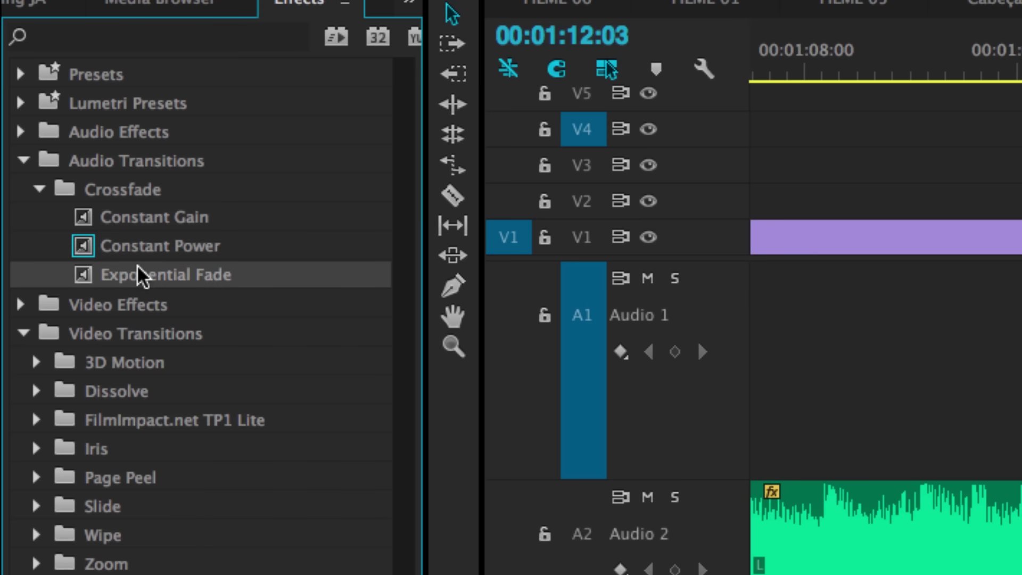
{"action": "left_click", "coordinate": [21, 161]}
{"action": "left_click", "coordinate": [109, 221]}
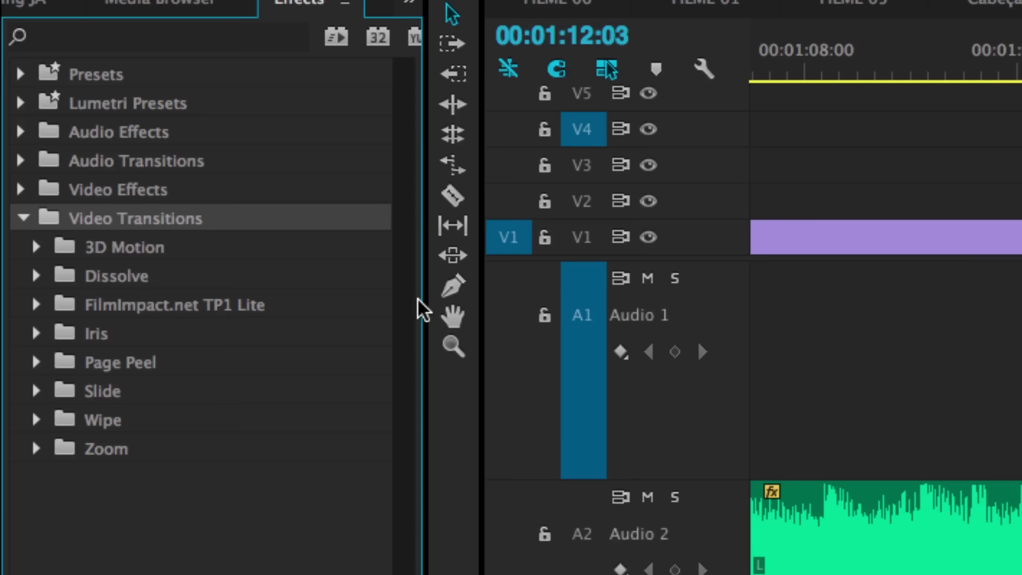
Step: Preview the V1 cut up to 00:01:12:06, then mute the Audio 2 track
{"action": "scroll", "coordinate": [765, 201], "scroll_direction": "down", "scroll_amount": 2}
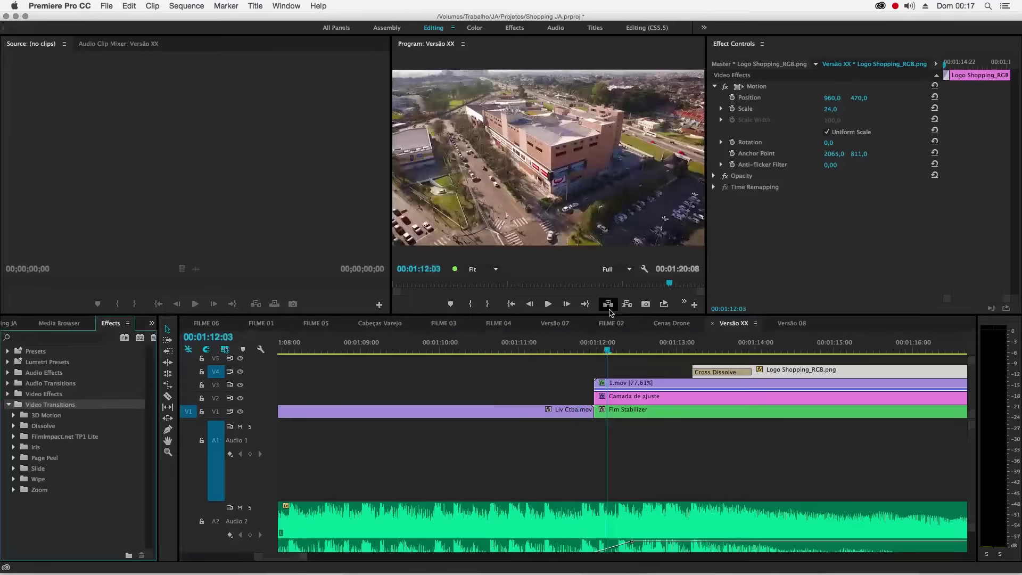
{"action": "mouse_move", "coordinate": [583, 350]}
{"action": "left_mouse_down"}
{"action": "mouse_move", "coordinate": [621, 356]}
{"action": "mouse_move", "coordinate": [540, 357]}
{"action": "left_mouse_up"}
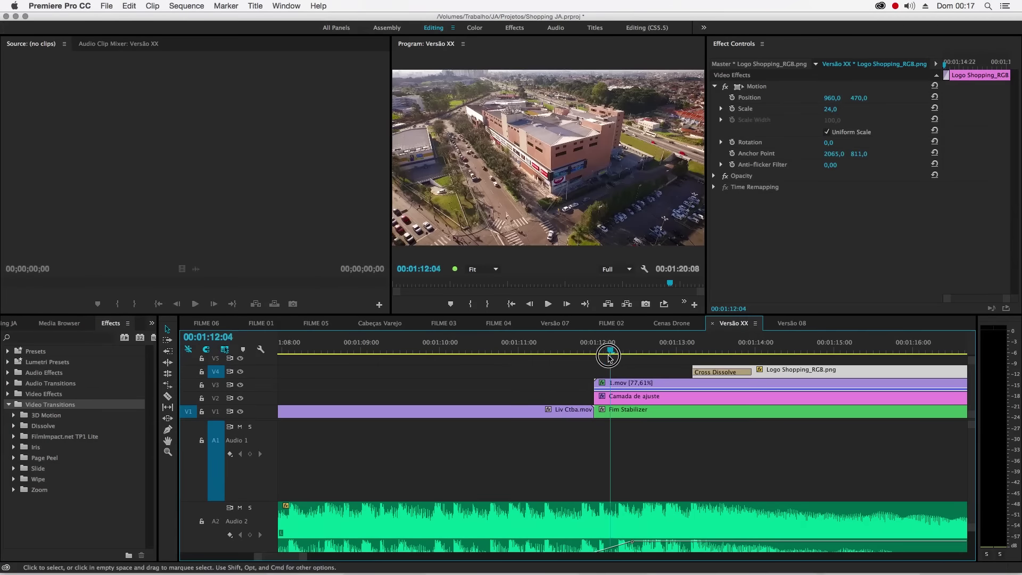
{"action": "key", "text": "space"}
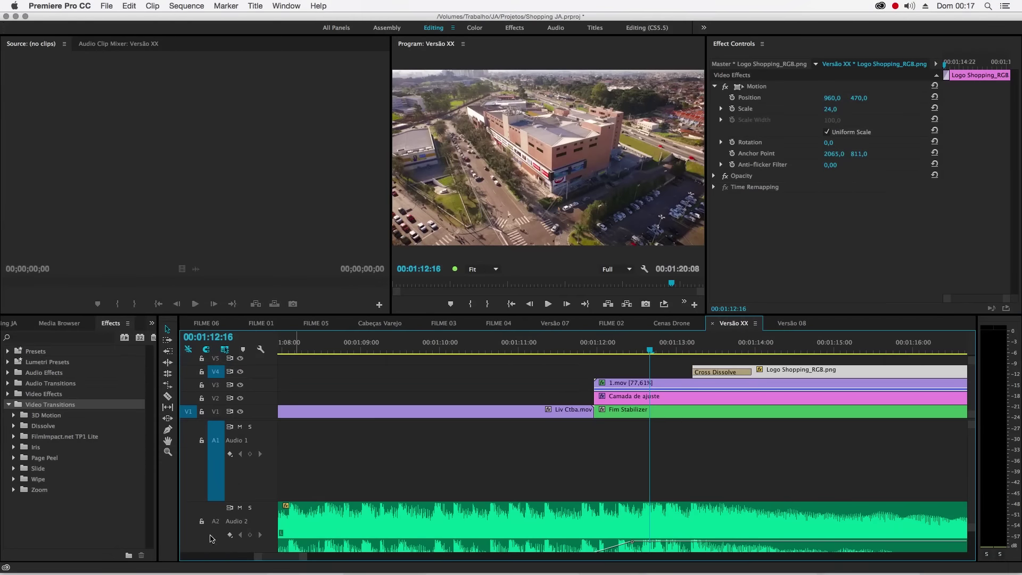
{"action": "left_click", "coordinate": [240, 507]}
Step: Try Cube Spin at the end of Liv Ctba.mov, then replace it with Flip Over
{"action": "left_click", "coordinate": [14, 415]}
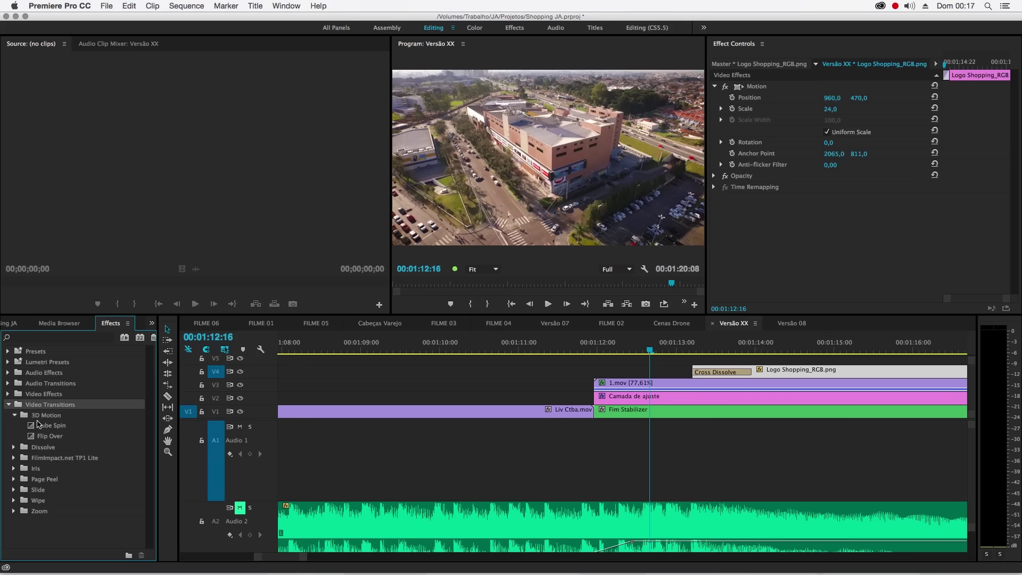
{"action": "left_click", "coordinate": [98, 430]}
{"action": "left_click_drag", "start_coordinate": [99, 431], "coordinate": [588, 413]}
{"action": "left_click", "coordinate": [543, 350]}
{"action": "left_click_drag", "start_coordinate": [544, 350], "coordinate": [529, 349]}
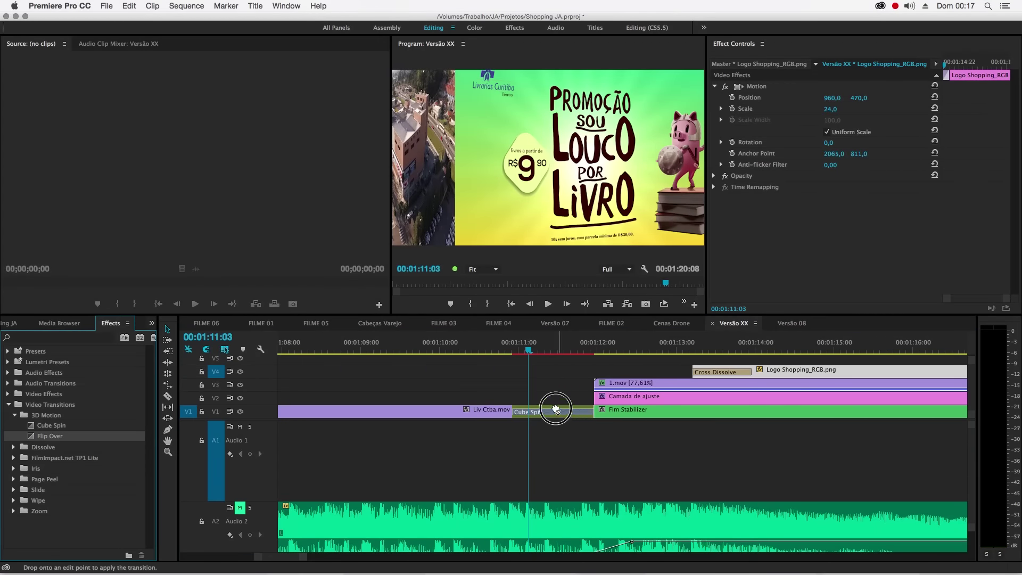
{"action": "left_click_drag", "start_coordinate": [30, 437], "coordinate": [554, 413]}
{"action": "left_click_drag", "start_coordinate": [529, 349], "coordinate": [552, 349]}
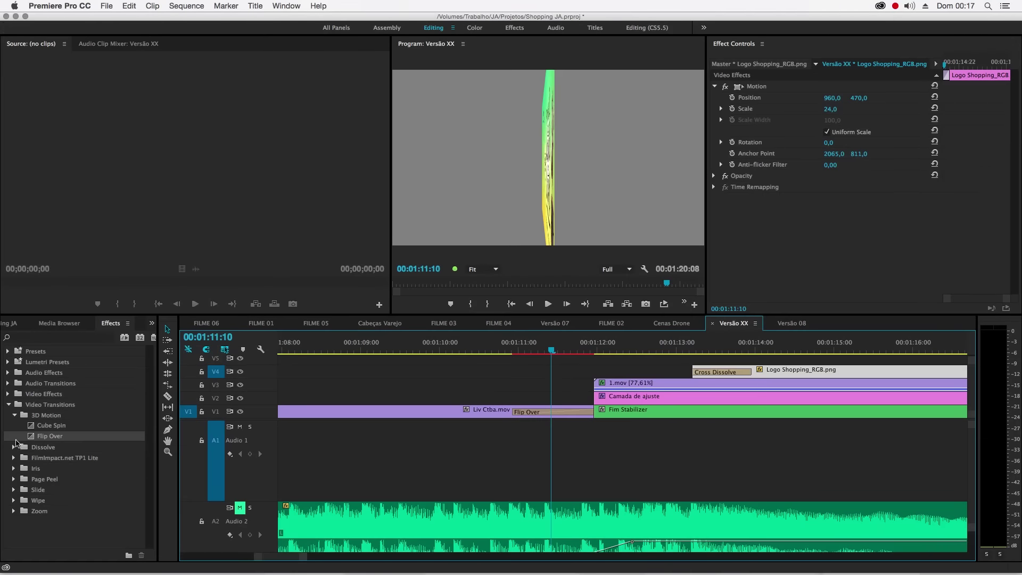
Step: Apply Iris Box to the V1 cut, then replace it with Iris Cross, previewing each
{"action": "left_click", "coordinate": [14, 415]}
{"action": "left_click", "coordinate": [16, 427]}
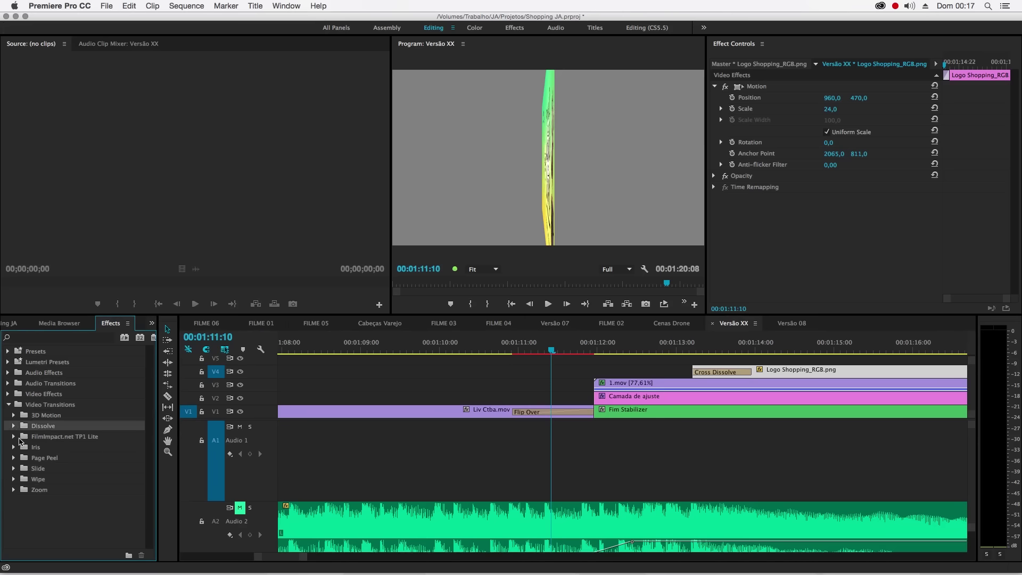
{"action": "left_click", "coordinate": [24, 447]}
{"action": "left_click", "coordinate": [14, 447]}
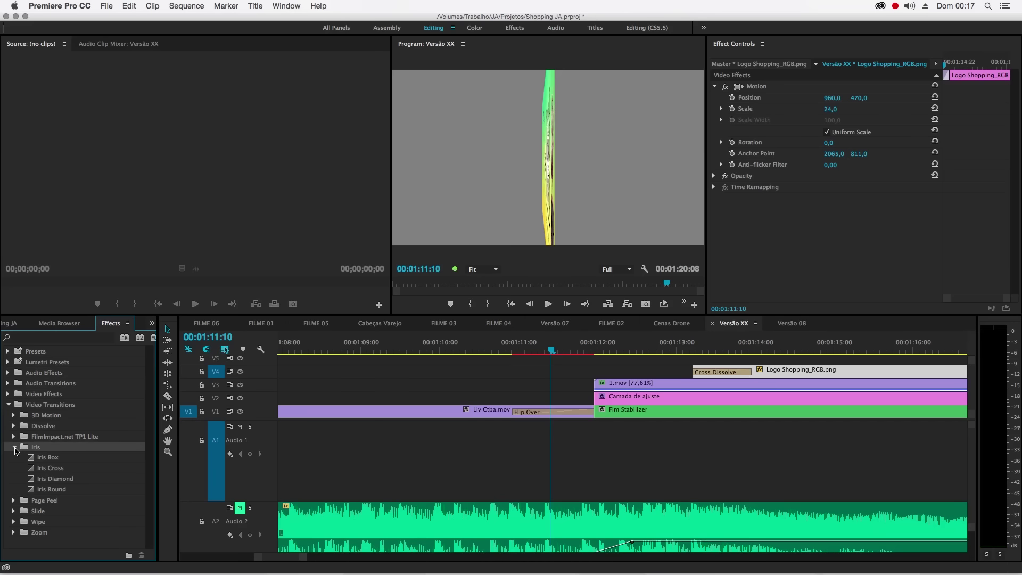
{"action": "left_click_drag", "start_coordinate": [40, 457], "coordinate": [554, 411]}
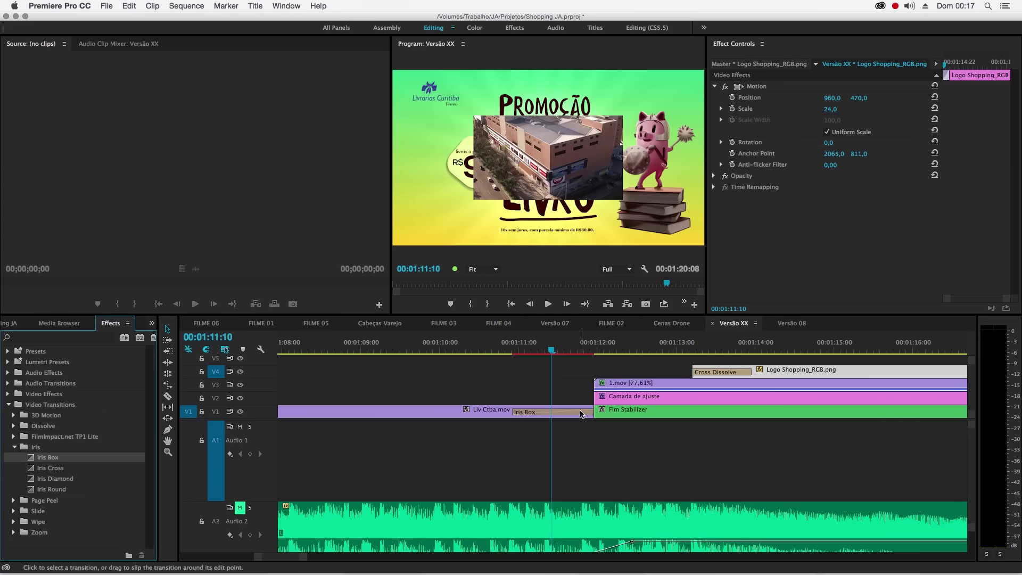
{"action": "left_click", "coordinate": [585, 351]}
{"action": "left_click_drag", "start_coordinate": [585, 351], "coordinate": [562, 351]}
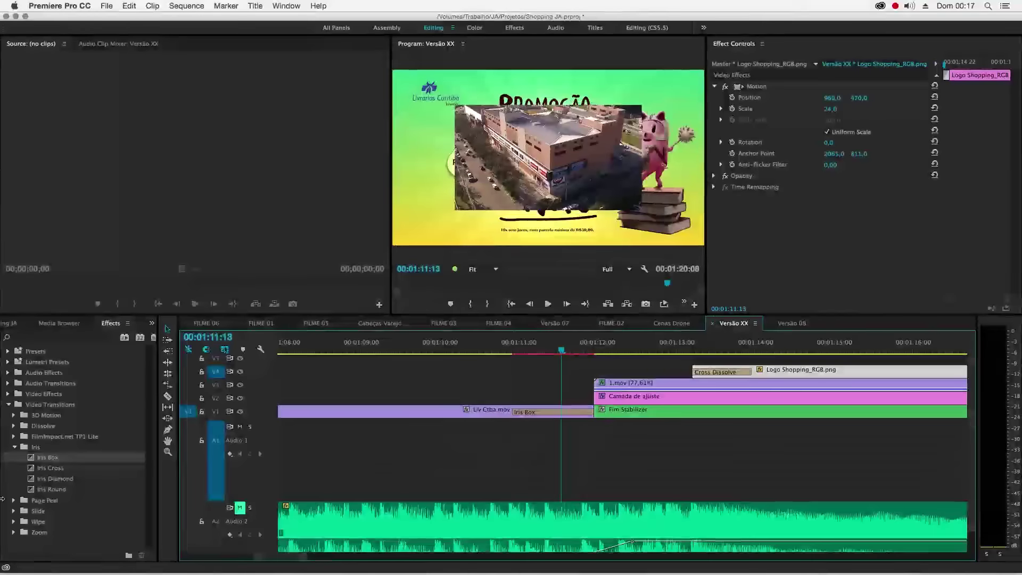
{"action": "left_click_drag", "start_coordinate": [50, 468], "coordinate": [581, 418]}
{"action": "left_click_drag", "start_coordinate": [578, 351], "coordinate": [555, 352]}
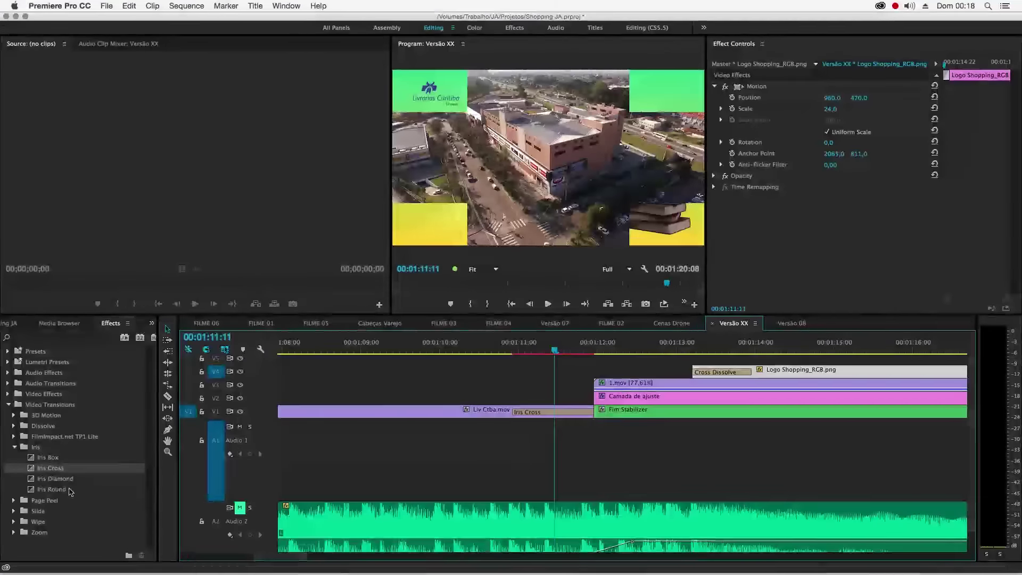
Step: Replace Iris Cross with Page Peel on the V1 cut and preview it
{"action": "left_click", "coordinate": [15, 448]}
{"action": "left_click", "coordinate": [15, 458]}
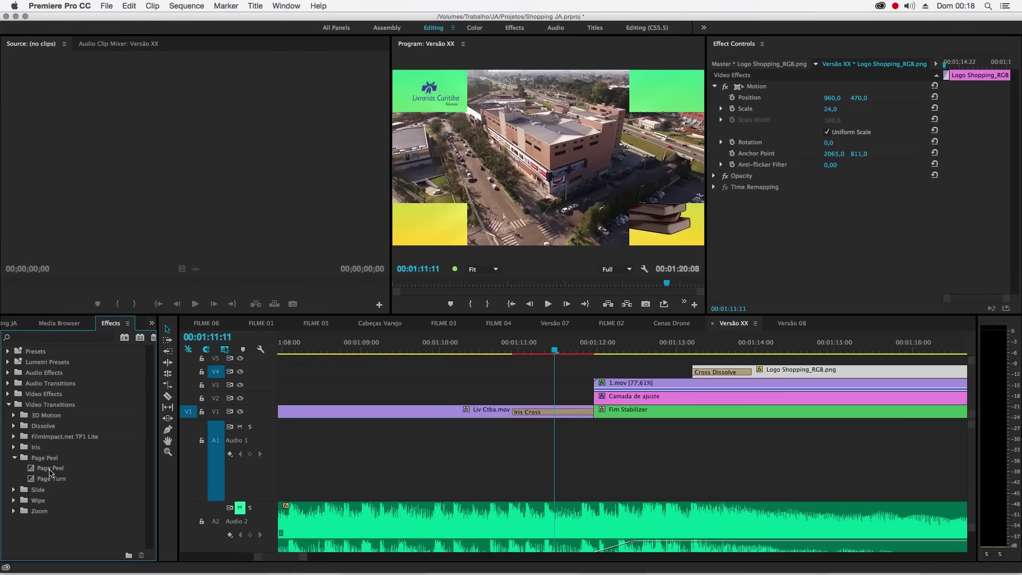
{"action": "left_click_drag", "start_coordinate": [50, 468], "coordinate": [551, 418]}
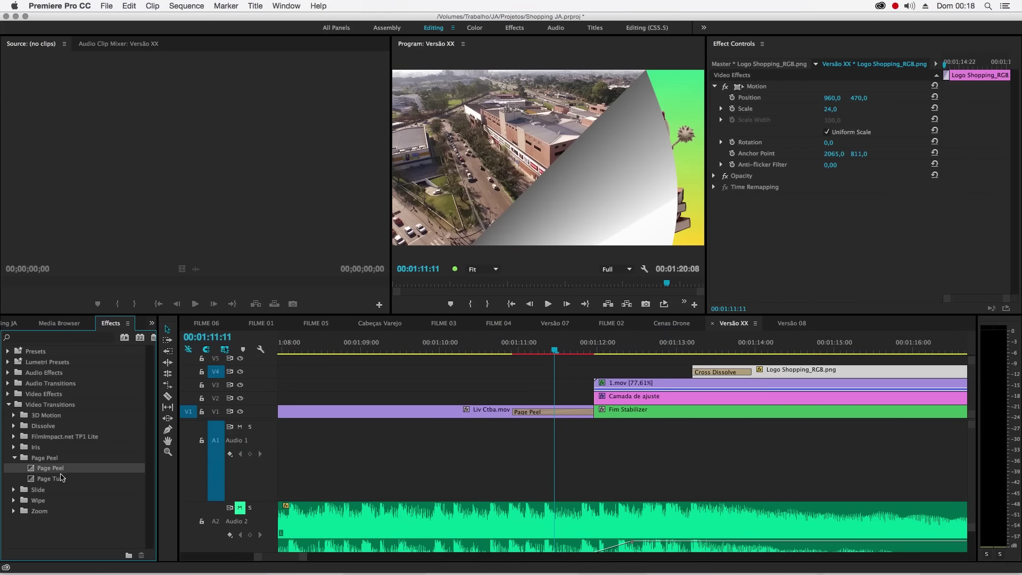
{"action": "left_click_drag", "start_coordinate": [554, 352], "coordinate": [542, 352]}
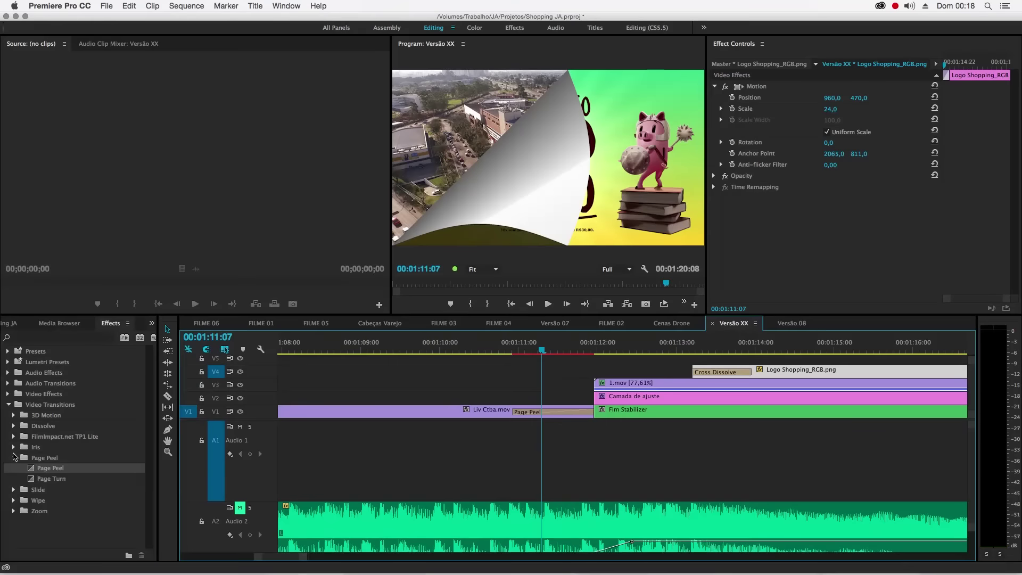
{"action": "left_click", "coordinate": [14, 457]}
{"action": "left_click", "coordinate": [14, 468]}
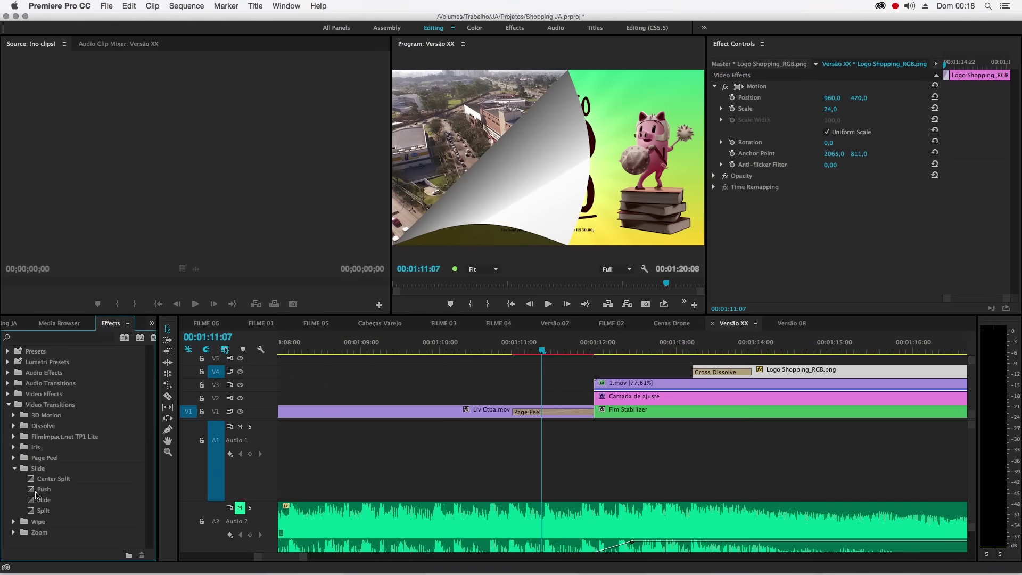
Step: Replace Page Peel with Push on V1 and set its duration to 10 frames
{"action": "left_click_drag", "start_coordinate": [37, 495], "coordinate": [535, 415]}
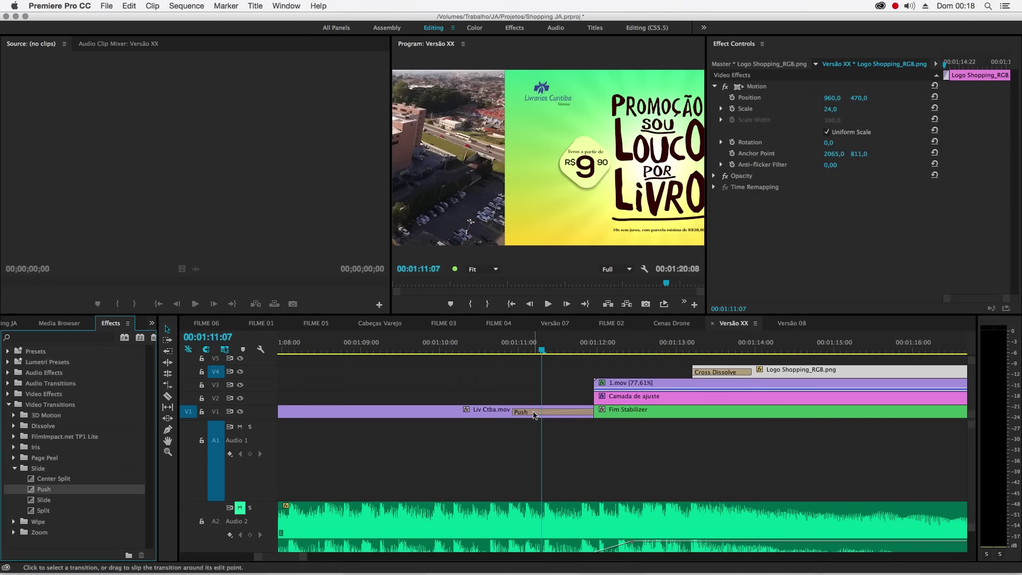
{"action": "mouse_move", "coordinate": [542, 350]}
{"action": "left_mouse_down"}
{"action": "mouse_move", "coordinate": [571, 349]}
{"action": "mouse_move", "coordinate": [532, 349]}
{"action": "left_mouse_up"}
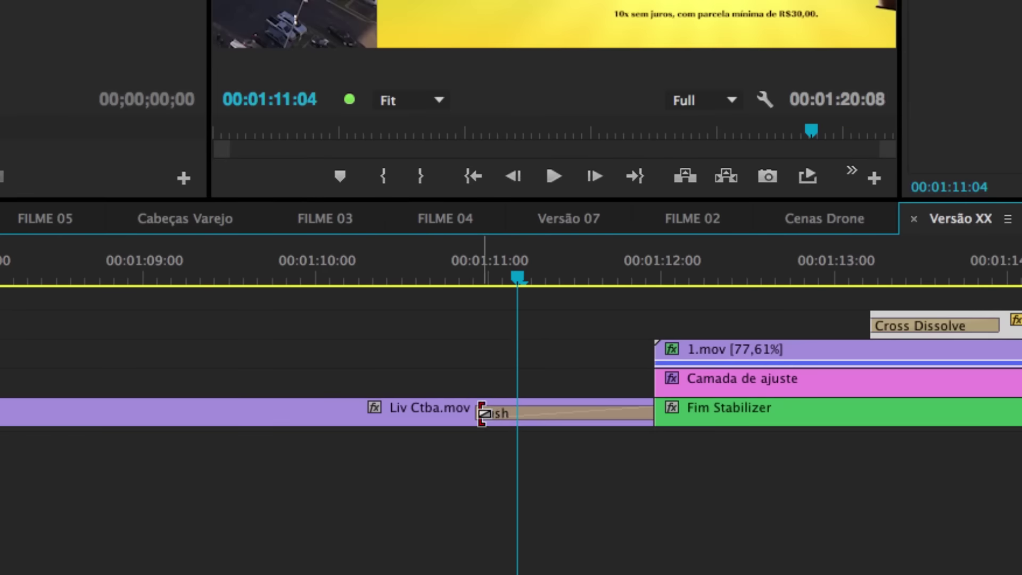
{"action": "mouse_move", "coordinate": [482, 413]}
{"action": "left_mouse_down"}
{"action": "mouse_move", "coordinate": [599, 413]}
{"action": "mouse_move", "coordinate": [539, 414]}
{"action": "left_mouse_up"}
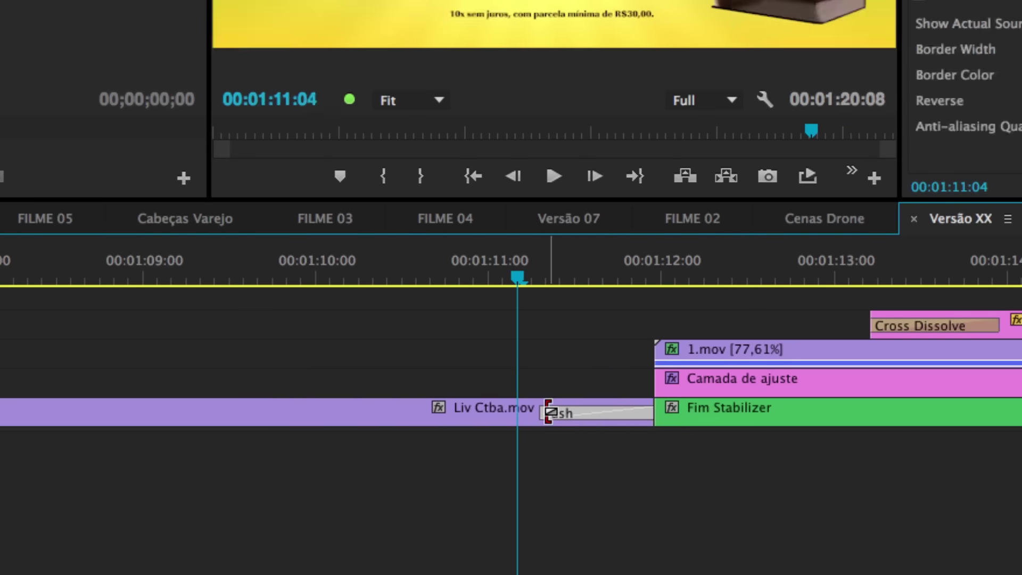
{"action": "double_click", "coordinate": [582, 410]}
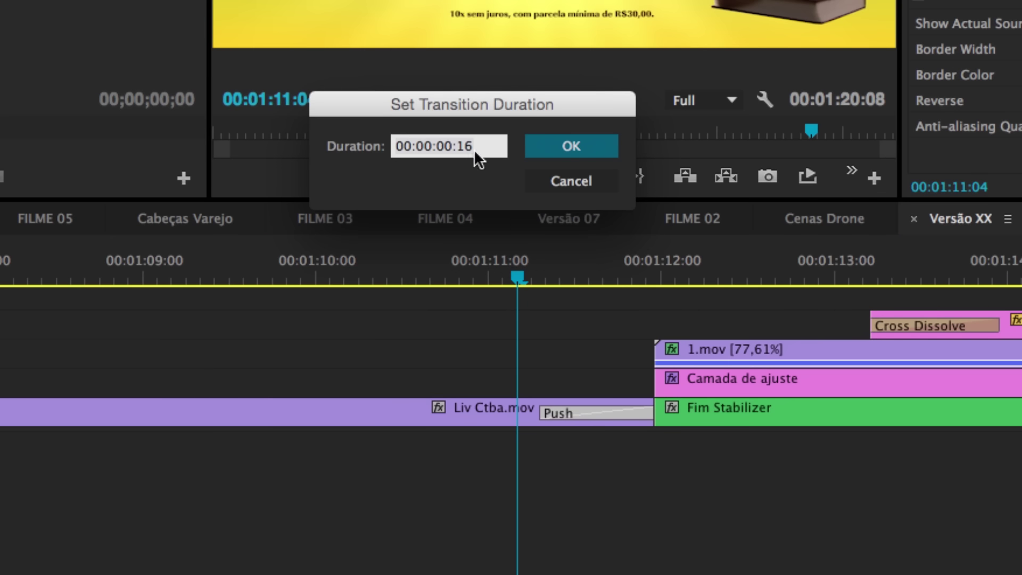
{"action": "type", "text": "10"}
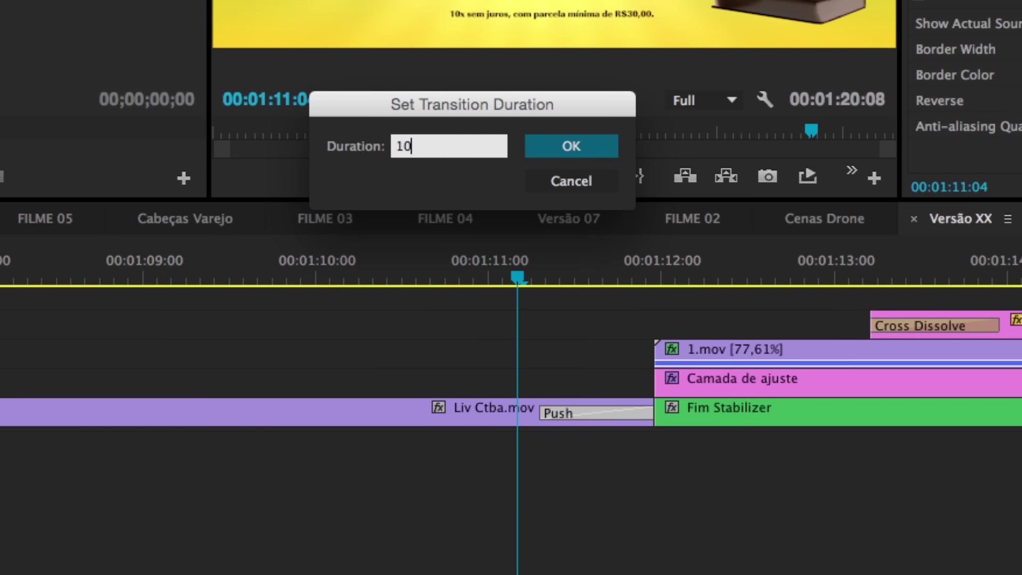
{"action": "key", "text": "Return"}
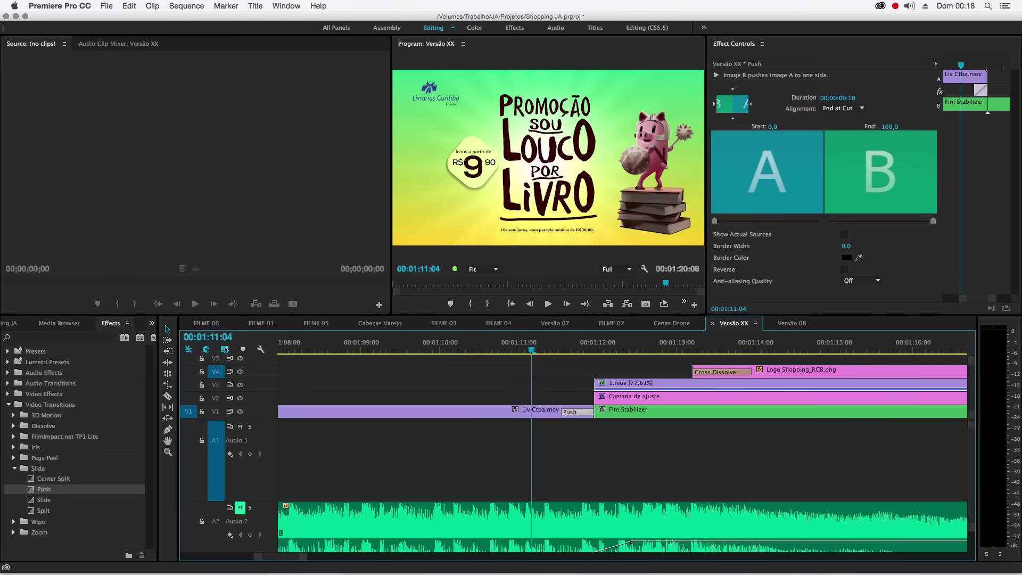
{"action": "key", "text": "space"}
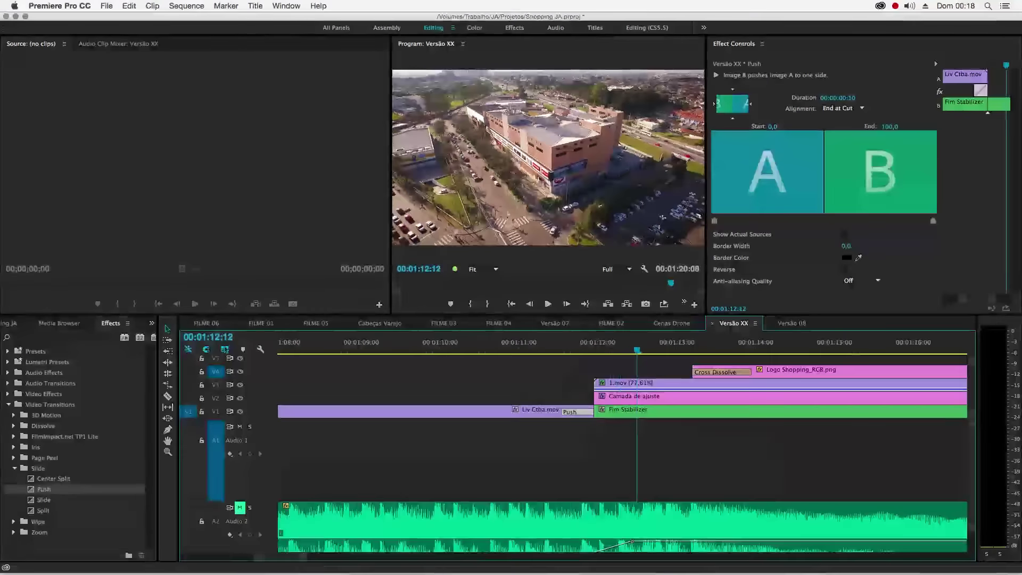
Step: Play from 00:01:12:14 through the cut to watch the logo fade in over the drone shot
{"action": "left_click_drag", "start_coordinate": [981, 65], "coordinate": [978, 64]}
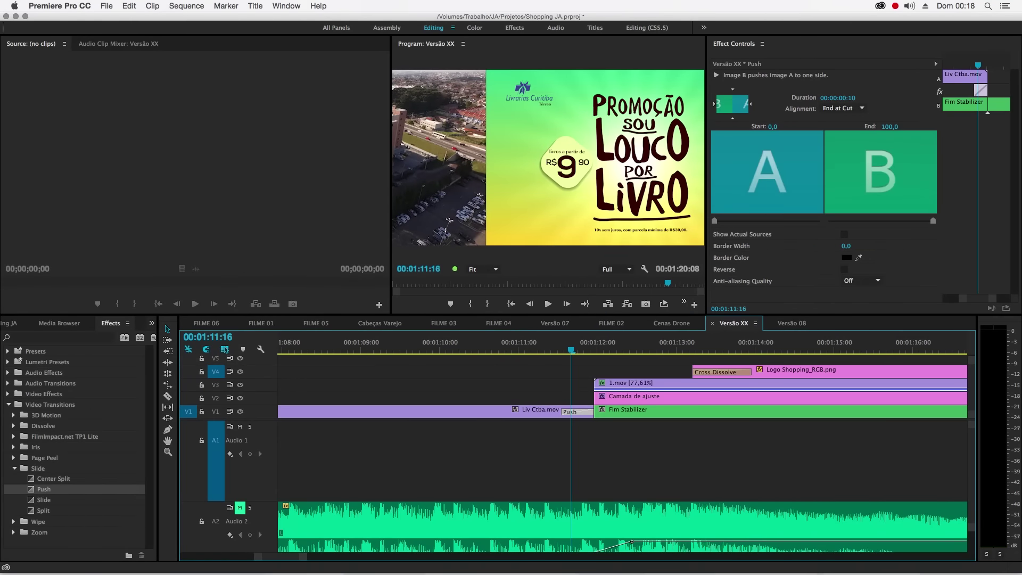
{"action": "left_click", "coordinate": [456, 348]}
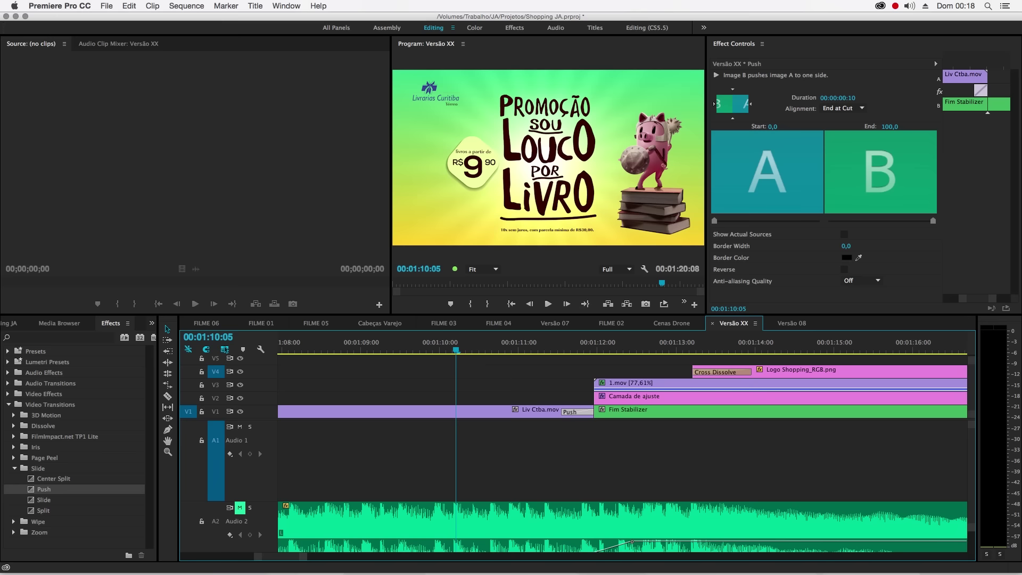
{"action": "left_click", "coordinate": [644, 349]}
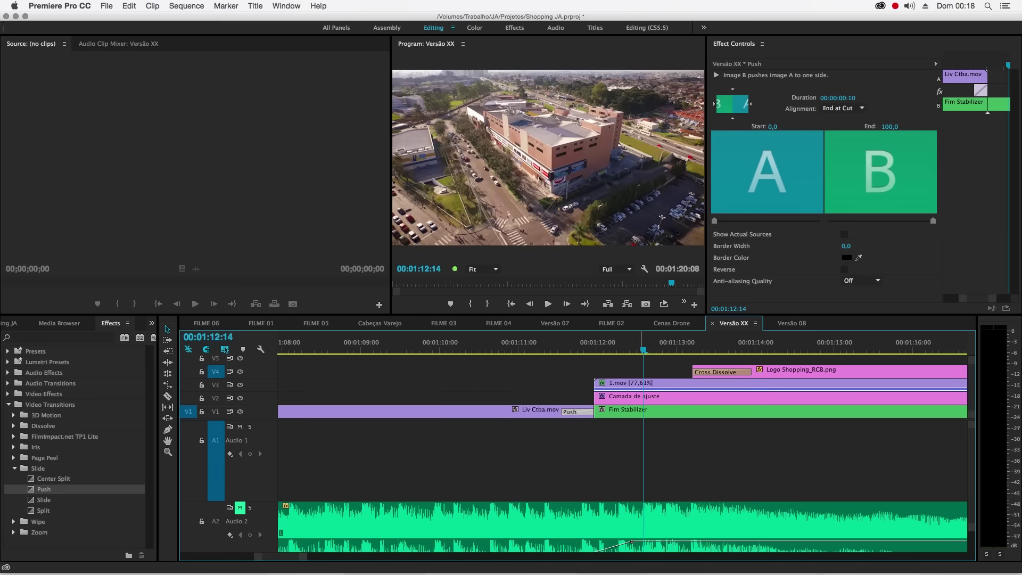
{"action": "key", "text": "space"}
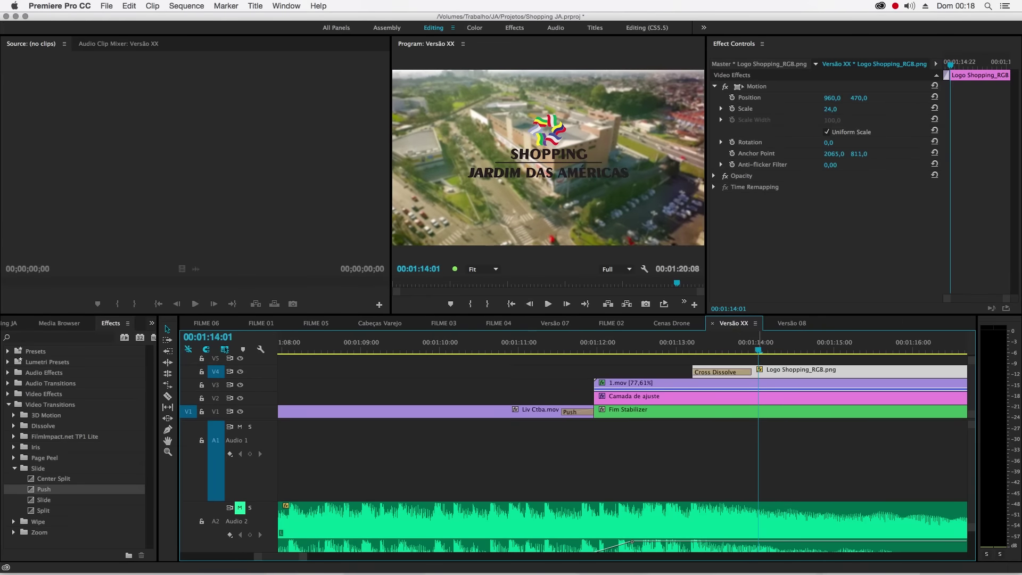
Step: Put Push at both ends of Logo Shopping_RGB.png on V4 and trim the clip's end left
{"action": "left_click_drag", "start_coordinate": [44, 489], "coordinate": [722, 371]}
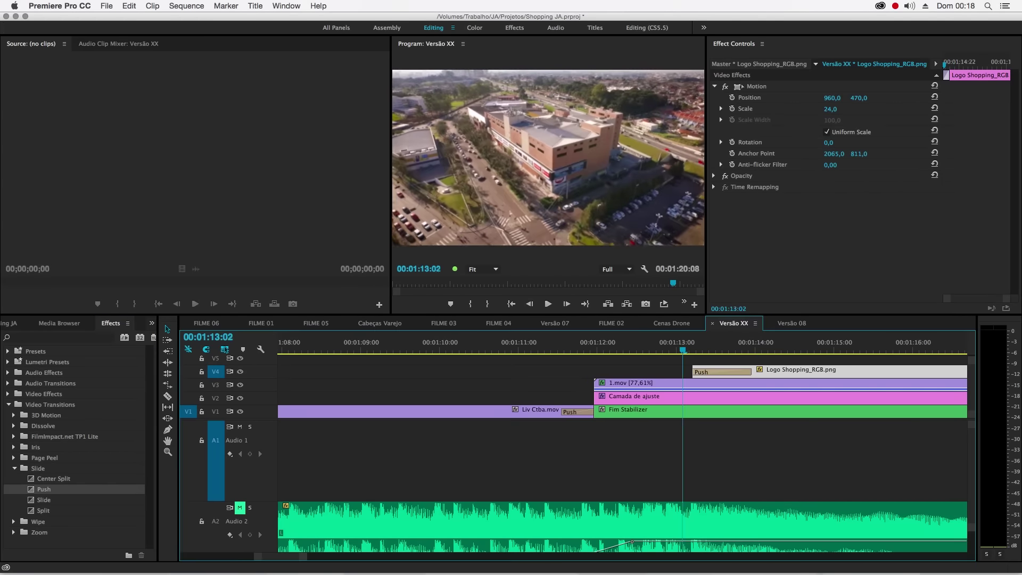
{"action": "key", "text": "space"}
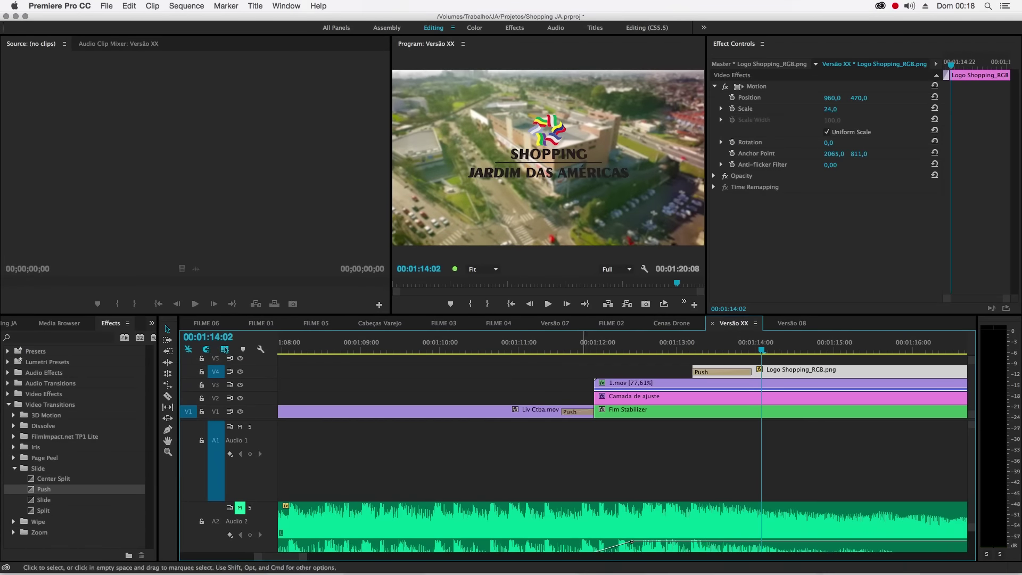
{"action": "scroll", "coordinate": [300, 561], "scroll_direction": "down", "scroll_amount": 5}
{"action": "scroll", "coordinate": [300, 561], "scroll_direction": "down", "scroll_amount": 1}
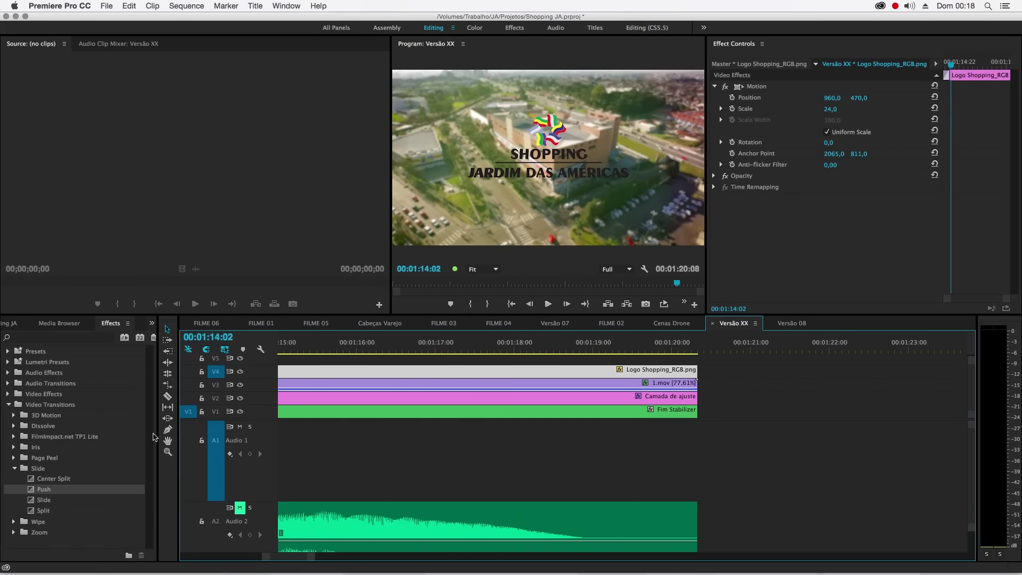
{"action": "left_click_drag", "start_coordinate": [38, 488], "coordinate": [695, 374]}
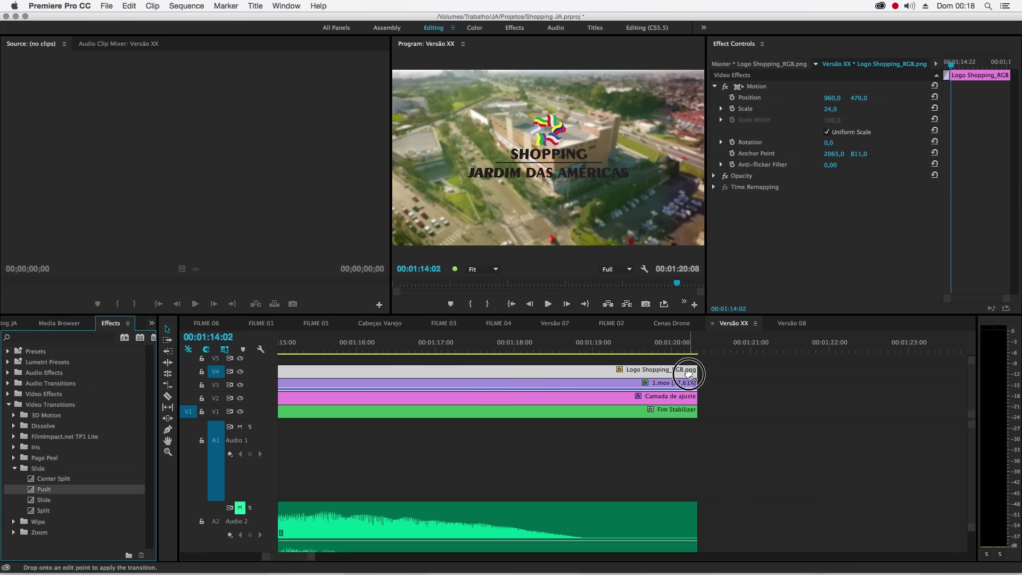
{"action": "left_click_drag", "start_coordinate": [694, 374], "coordinate": [573, 365]}
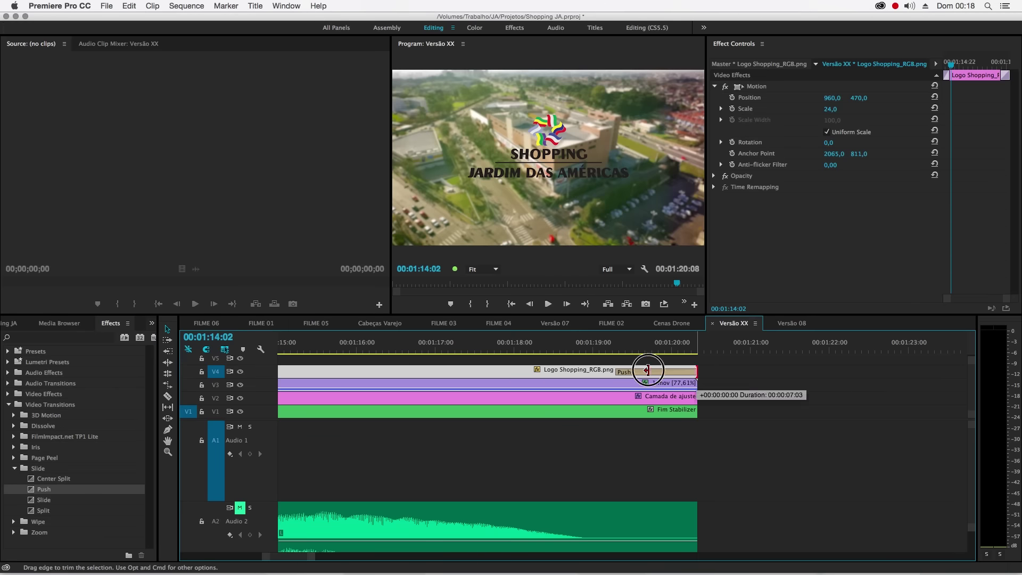
{"action": "mouse_move", "coordinate": [471, 343]}
{"action": "left_mouse_down"}
{"action": "mouse_move", "coordinate": [524, 343]}
{"action": "mouse_move", "coordinate": [496, 339]}
{"action": "left_mouse_up"}
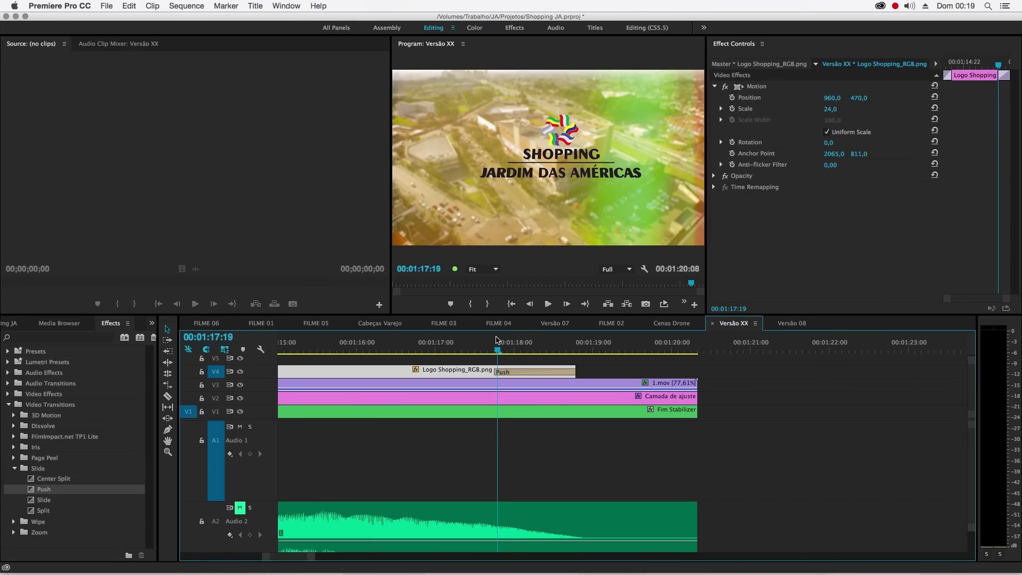
Step: Set the logo's closing Push direction to East to West in Effect Controls
{"action": "left_click", "coordinate": [514, 371]}
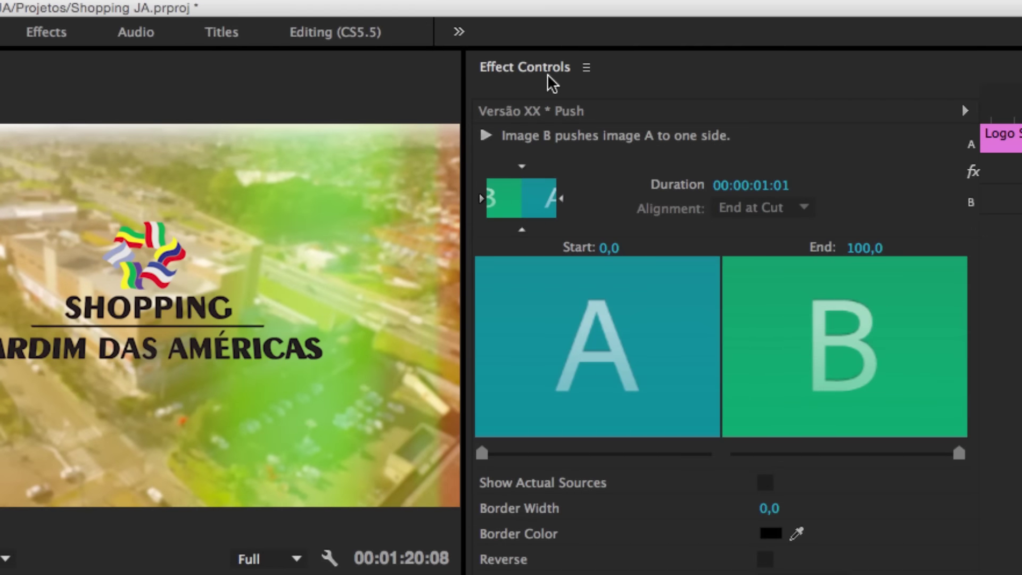
{"action": "left_click", "coordinate": [522, 166]}
{"action": "left_click", "coordinate": [483, 199]}
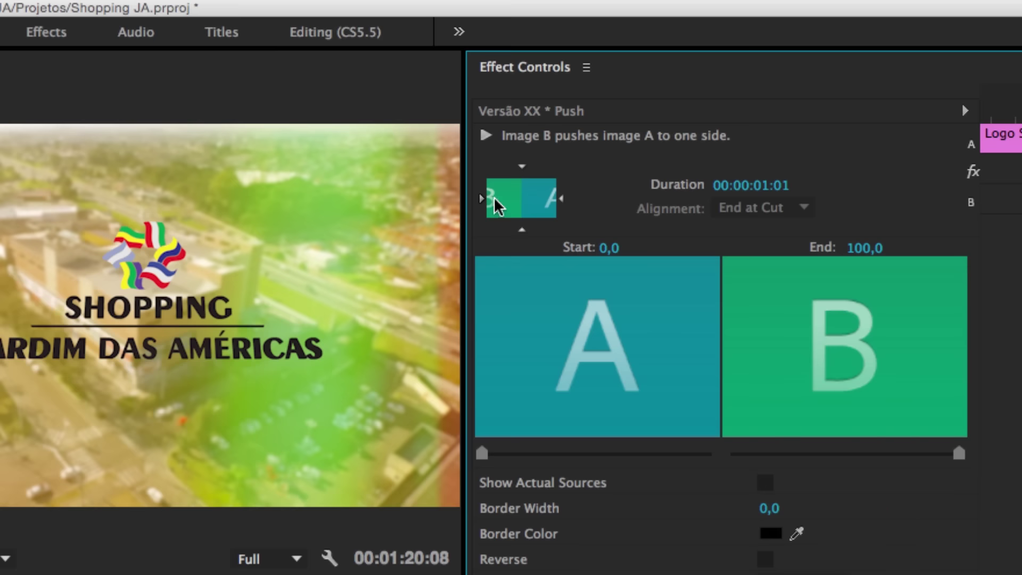
{"action": "left_click", "coordinate": [522, 231]}
{"action": "left_click", "coordinate": [563, 198]}
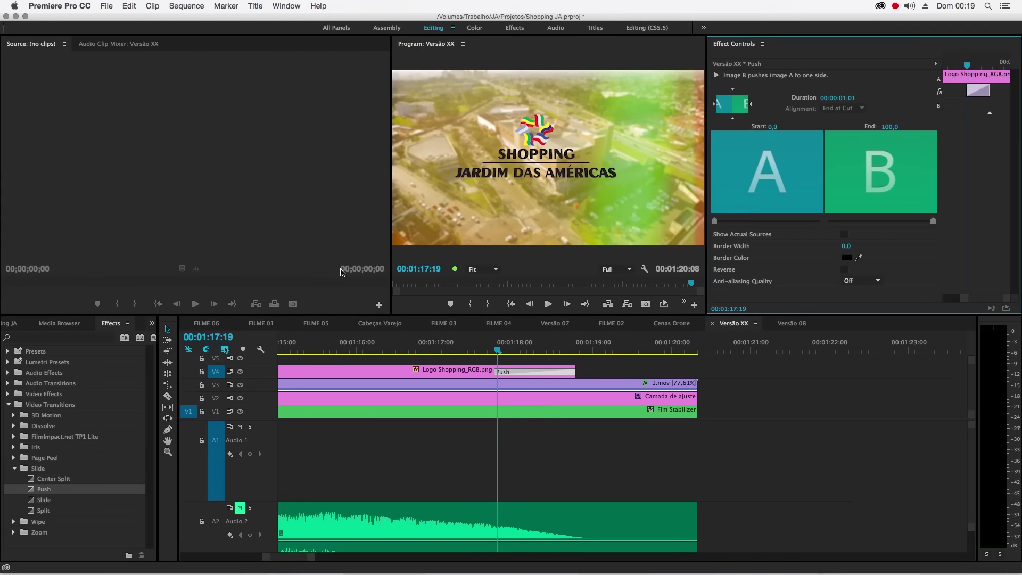
{"action": "left_click", "coordinate": [495, 347]}
{"action": "mouse_move", "coordinate": [494, 347]}
{"action": "left_mouse_down"}
{"action": "mouse_move", "coordinate": [181, 351]}
{"action": "mouse_move", "coordinate": [372, 353]}
{"action": "left_mouse_up"}
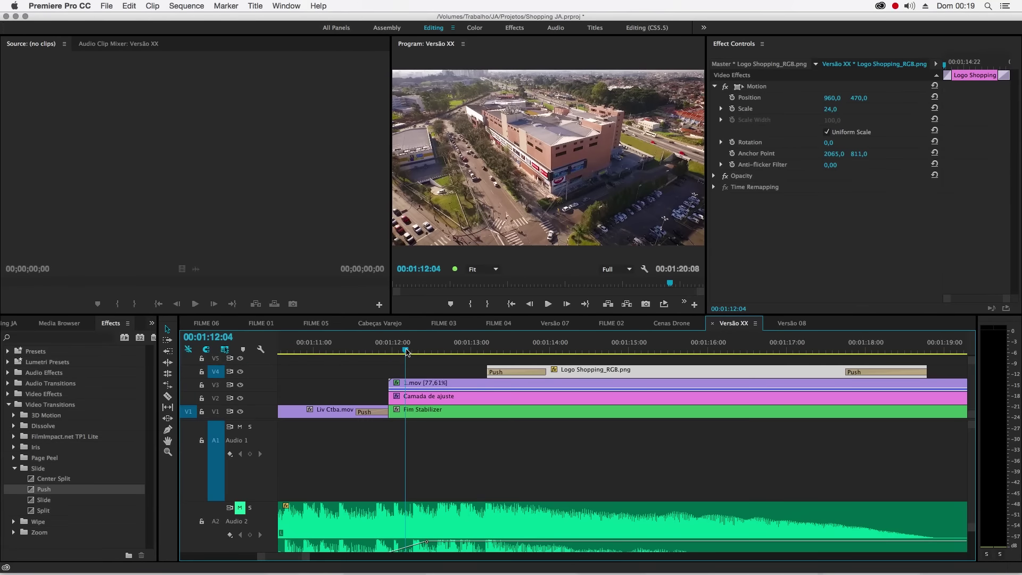
{"action": "left_click_drag", "start_coordinate": [373, 353], "coordinate": [314, 350]}
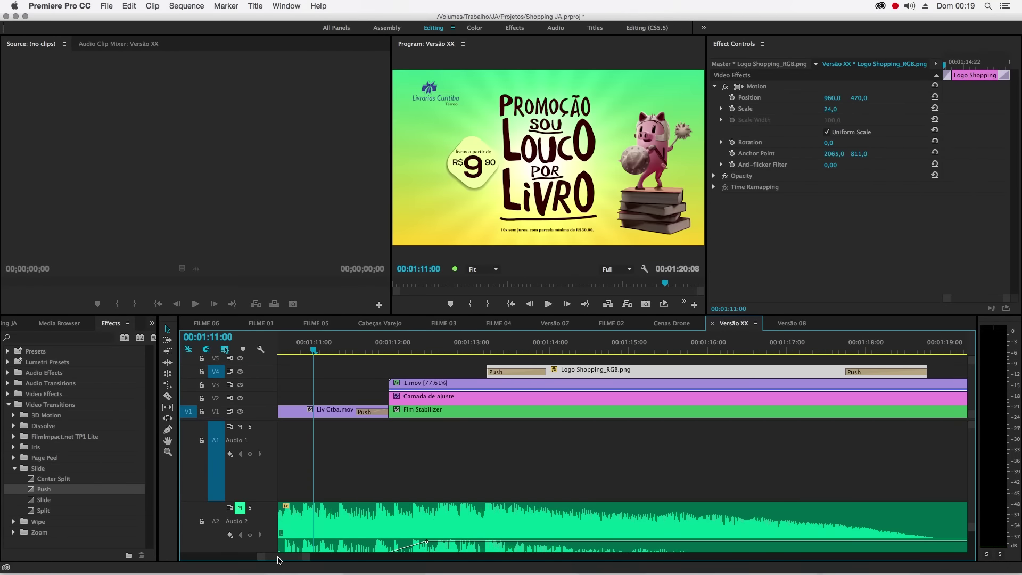
{"action": "scroll", "coordinate": [274, 561], "scroll_direction": "left", "scroll_amount": 5}
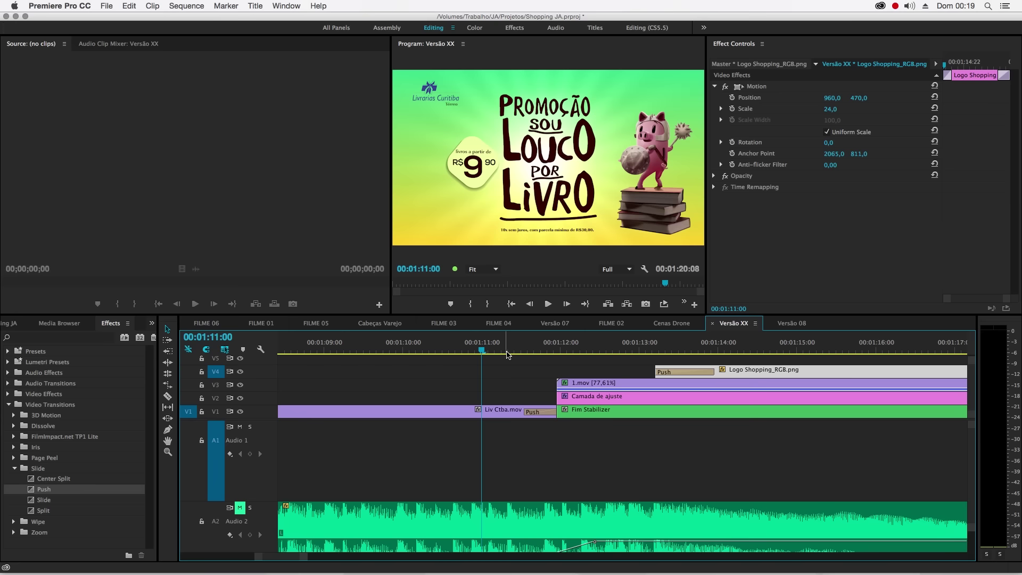
{"action": "left_click_drag", "start_coordinate": [508, 355], "coordinate": [538, 353]}
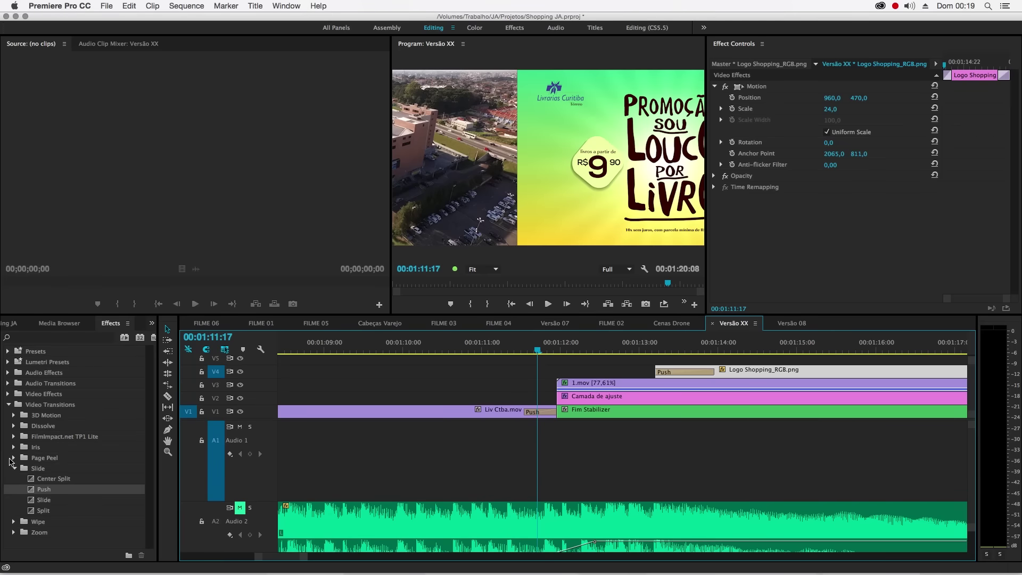
Step: Apply a Wipe transition at the V1 edit point and scrub through it
{"action": "left_click", "coordinate": [14, 468]}
{"action": "left_click", "coordinate": [15, 479]}
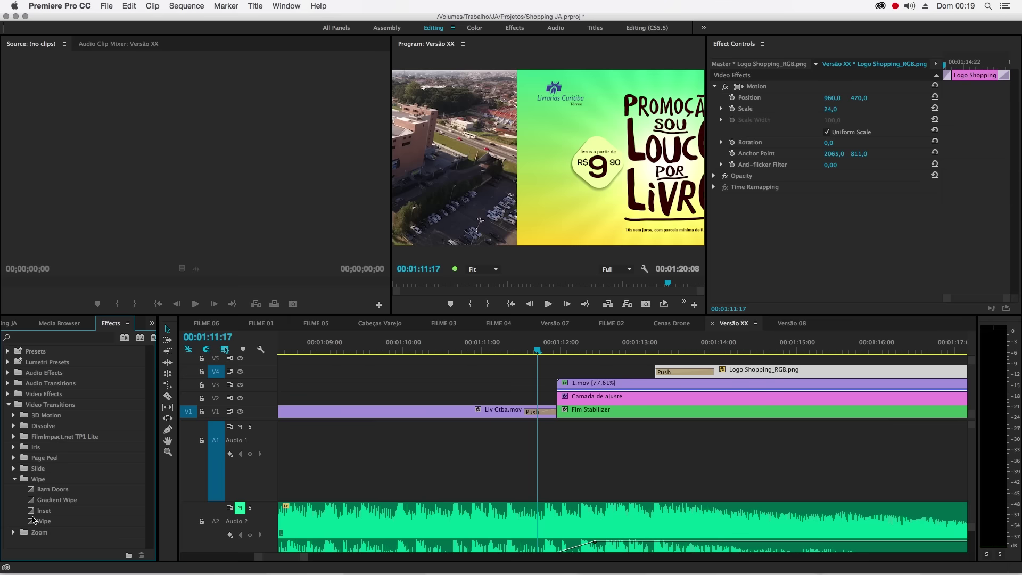
{"action": "left_click_drag", "start_coordinate": [33, 520], "coordinate": [536, 413]}
{"action": "left_click", "coordinate": [536, 355]}
{"action": "mouse_move", "coordinate": [536, 356]}
{"action": "left_mouse_down"}
{"action": "mouse_move", "coordinate": [567, 355]}
{"action": "mouse_move", "coordinate": [538, 353]}
{"action": "left_mouse_up"}
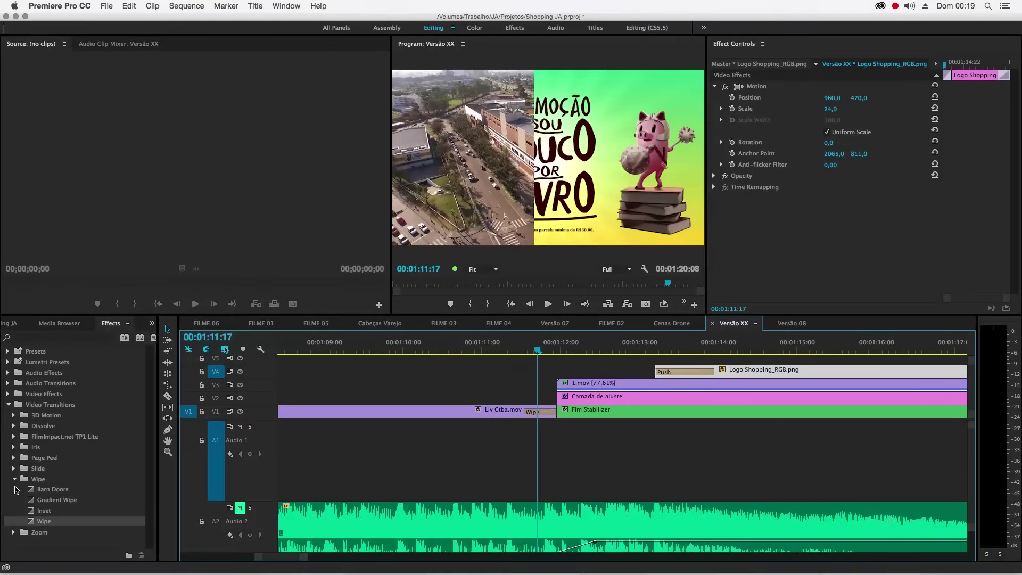
Step: Replace the Wipe with Cross Zoom at the same V1 edit point
{"action": "left_click", "coordinate": [14, 479]}
{"action": "left_click", "coordinate": [15, 490]}
{"action": "left_click_drag", "start_coordinate": [53, 500], "coordinate": [538, 419]}
{"action": "left_click_drag", "start_coordinate": [524, 352], "coordinate": [538, 351]}
{"action": "left_click", "coordinate": [14, 426]}
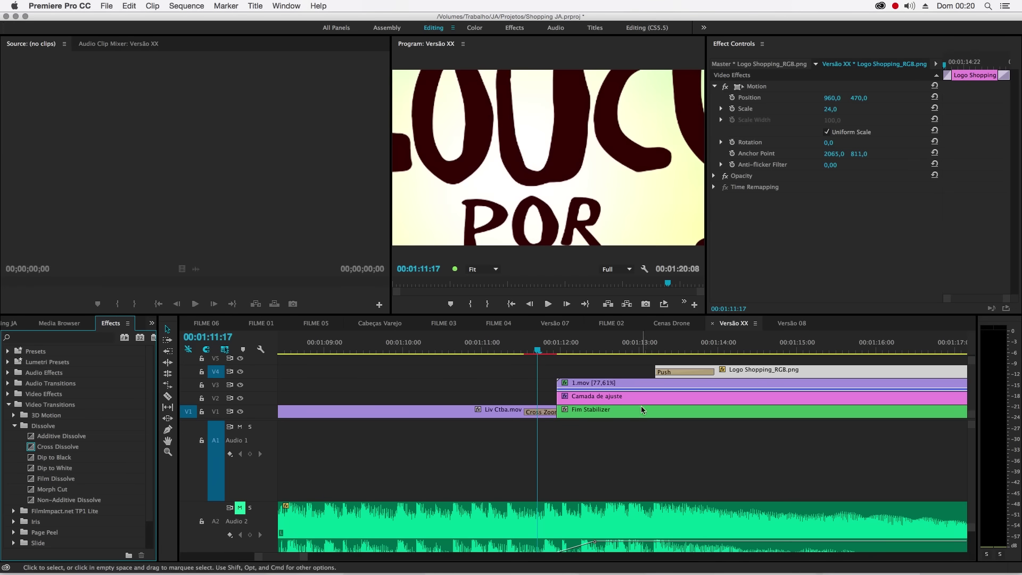
Step: Replace Cross Zoom with the default Cross Dissolve at Liv Ctba.mov's end and scrub it
{"action": "left_click", "coordinate": [549, 412]}
{"action": "key", "text": "Delete"}
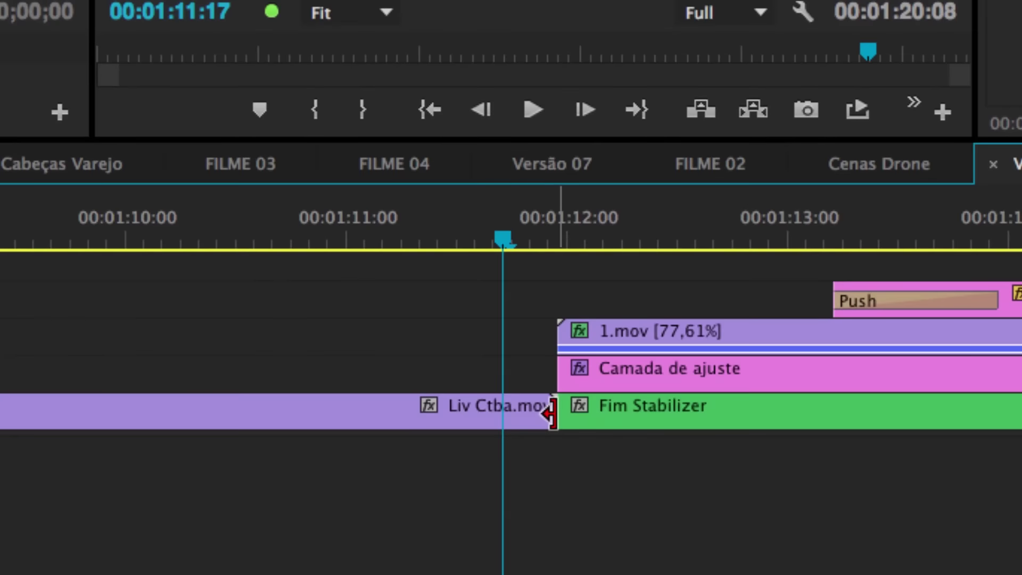
{"action": "right_click", "coordinate": [553, 413]}
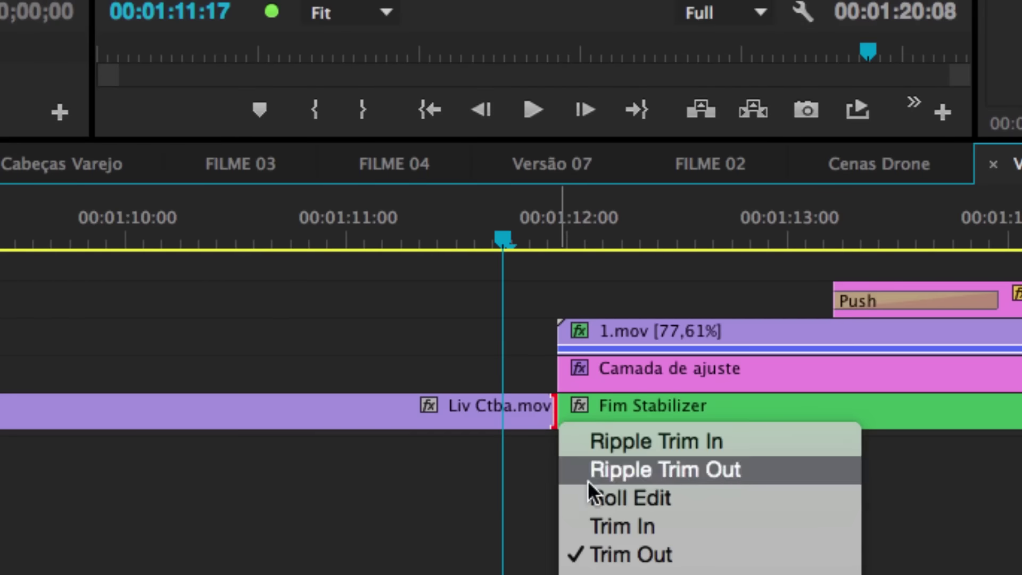
{"action": "left_click", "coordinate": [633, 526]}
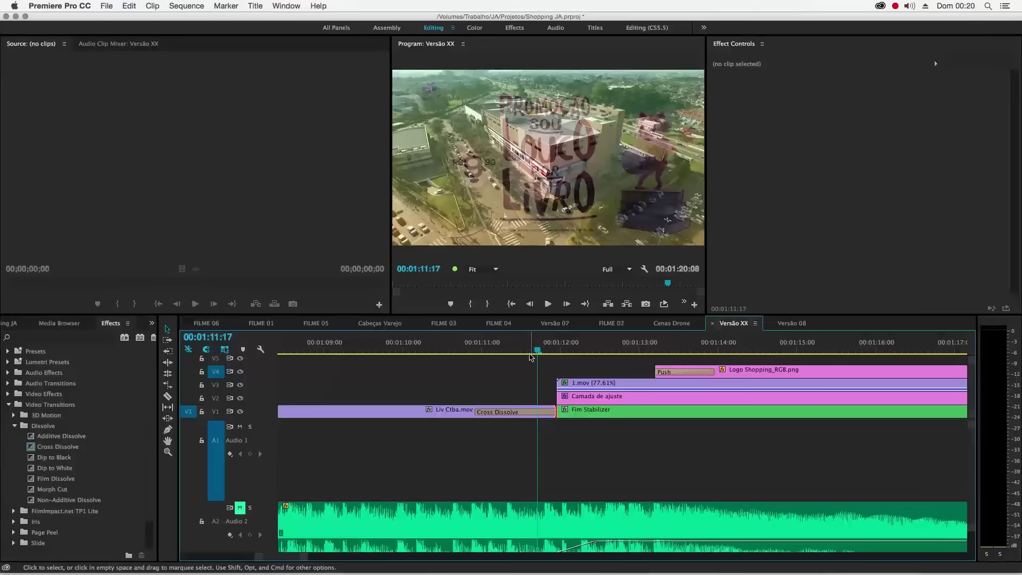
{"action": "left_click_drag", "start_coordinate": [531, 356], "coordinate": [469, 360]}
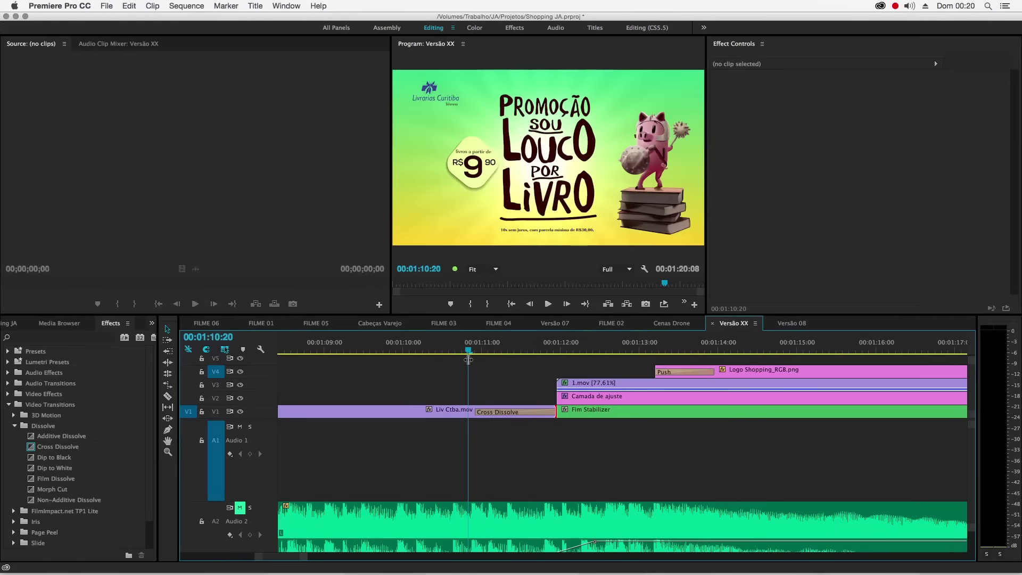
Step: Swap the Cross Dissolve at Liv Ctba.mov's end for Dip to Black
{"action": "left_click", "coordinate": [511, 412]}
{"action": "key", "text": "Delete"}
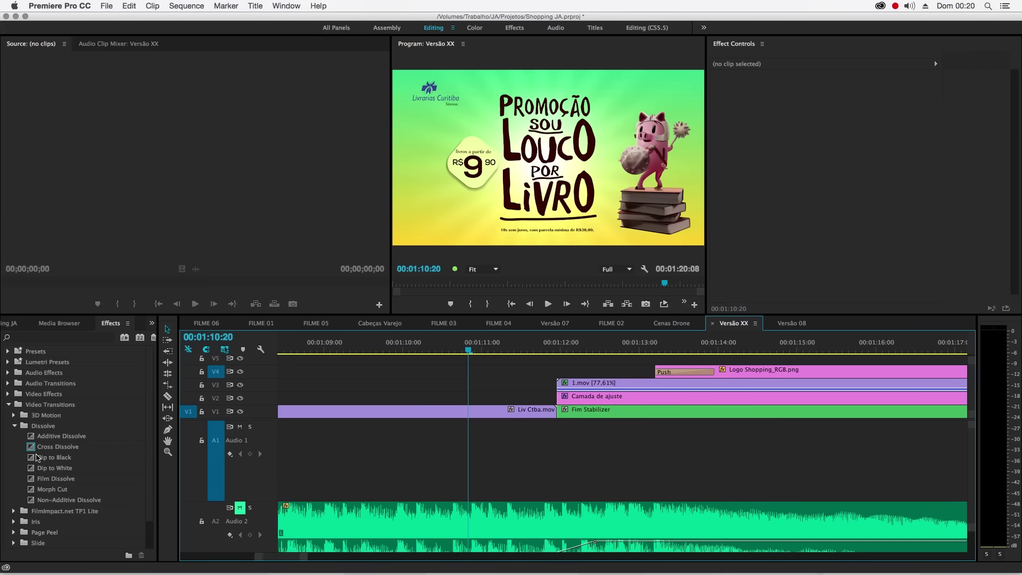
{"action": "left_click_drag", "start_coordinate": [35, 462], "coordinate": [556, 412]}
{"action": "left_click_drag", "start_coordinate": [474, 350], "coordinate": [512, 350]}
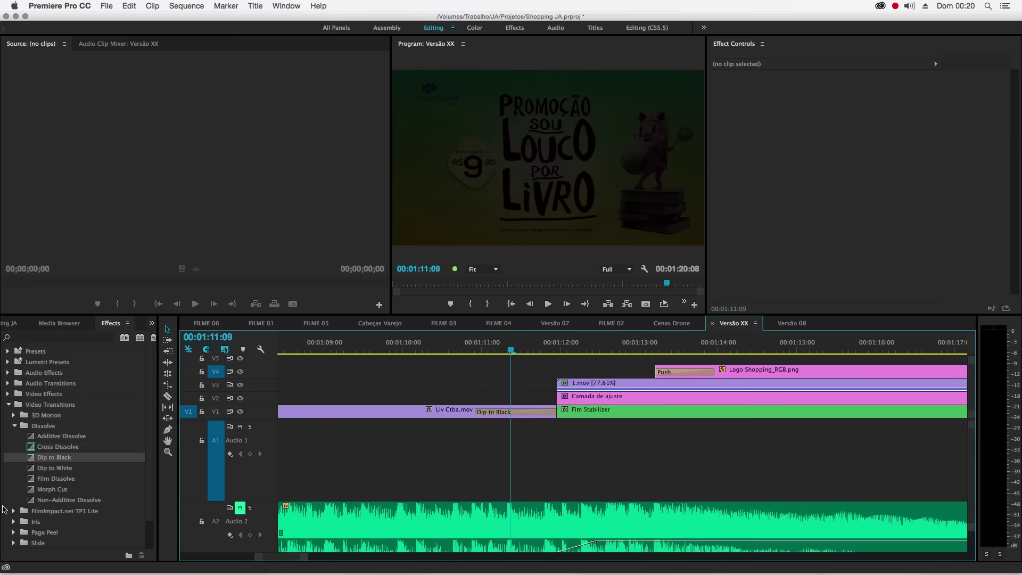
Step: Replace Dip to Black with Dip to White, then with Additive Dissolve, scrubbing each
{"action": "left_click_drag", "start_coordinate": [54, 474], "coordinate": [519, 414]}
{"action": "left_click", "coordinate": [489, 347]}
{"action": "left_click_drag", "start_coordinate": [488, 347], "coordinate": [495, 349]}
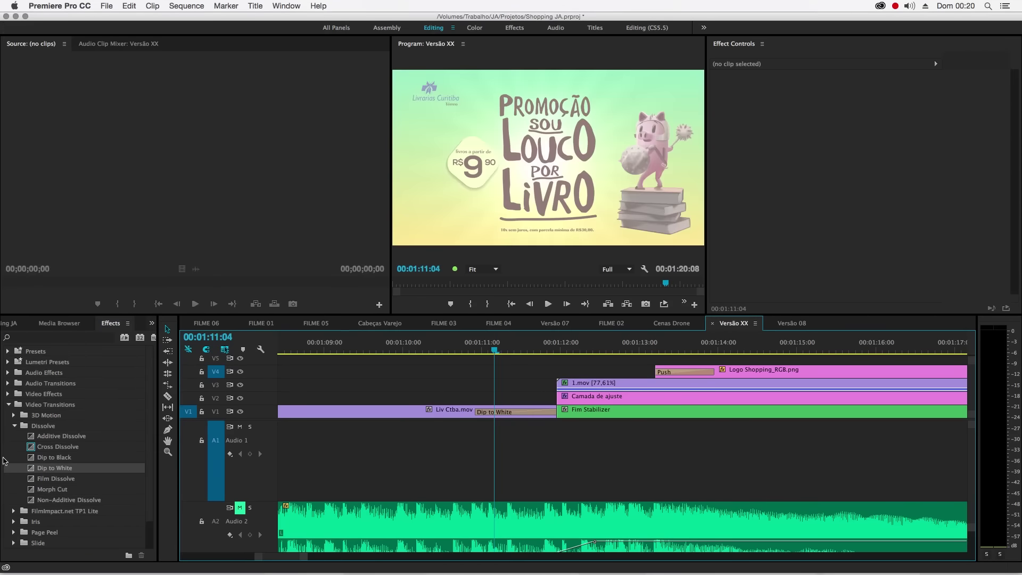
{"action": "left_click_drag", "start_coordinate": [53, 436], "coordinate": [508, 412]}
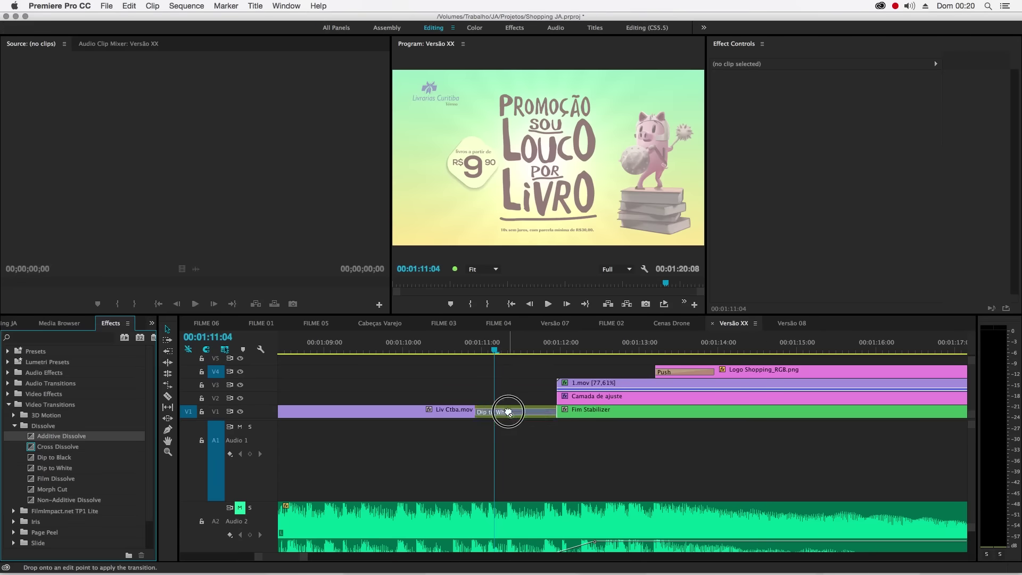
{"action": "left_click_drag", "start_coordinate": [500, 342], "coordinate": [527, 346]}
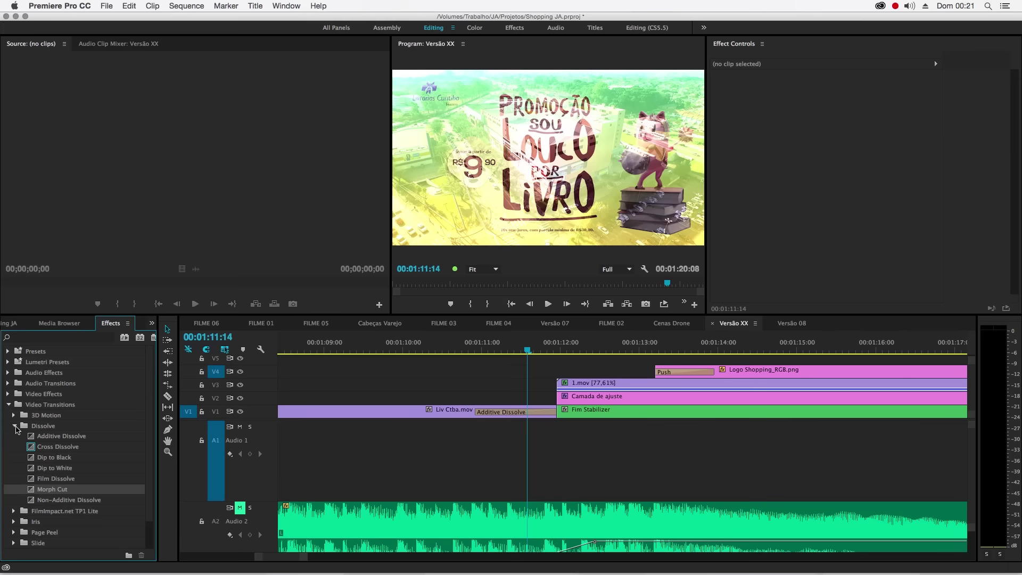
Step: Collapse the Dissolve and Zoom folders in the Effects panel's Video Transitions list
{"action": "left_click", "coordinate": [15, 427]}
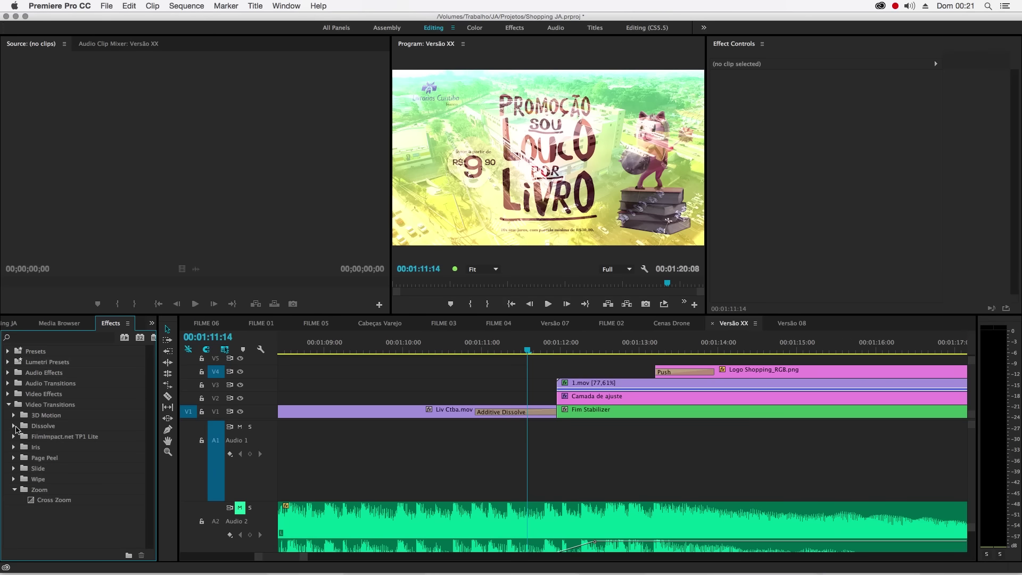
{"action": "left_click", "coordinate": [15, 490]}
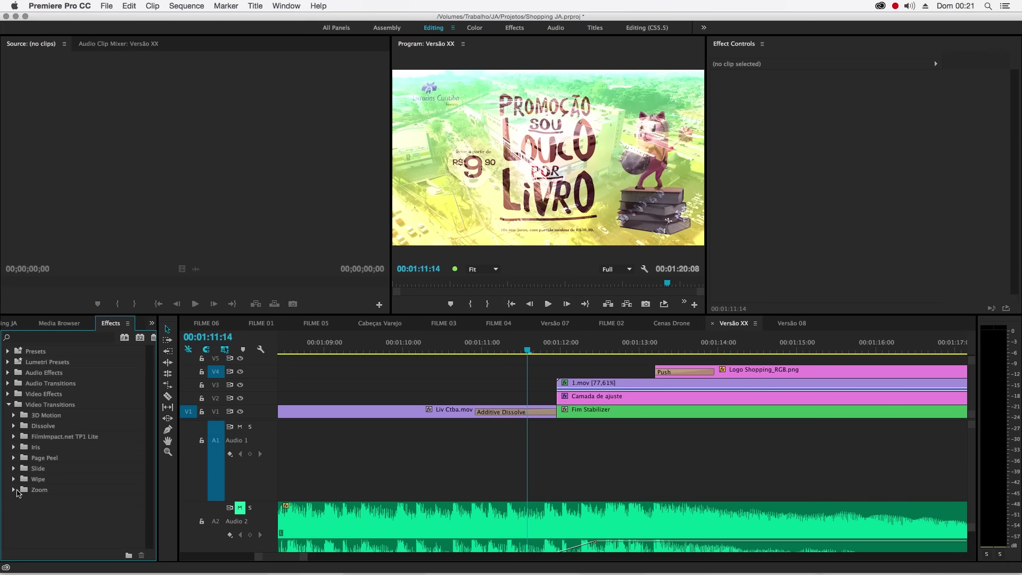